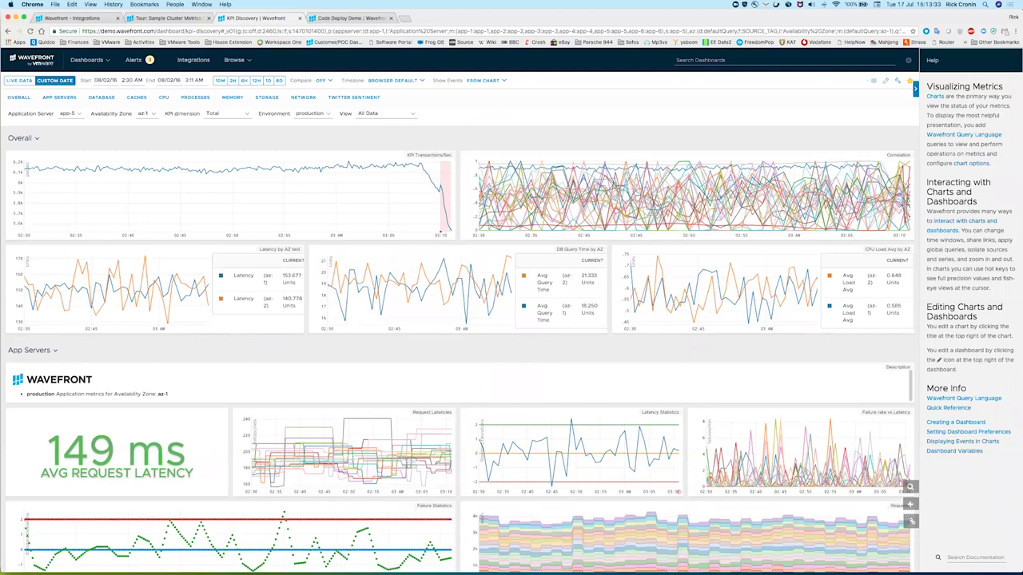
- Hide the help panel on the KPI Discovery dashboard and examine the available integrations by category on the Integrations page
click(916, 91)
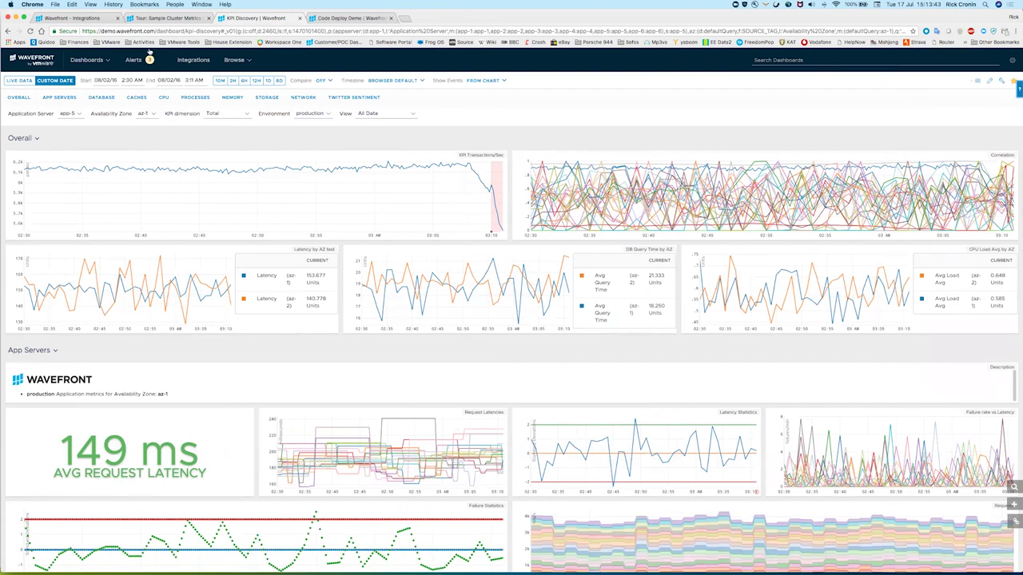
click(76, 17)
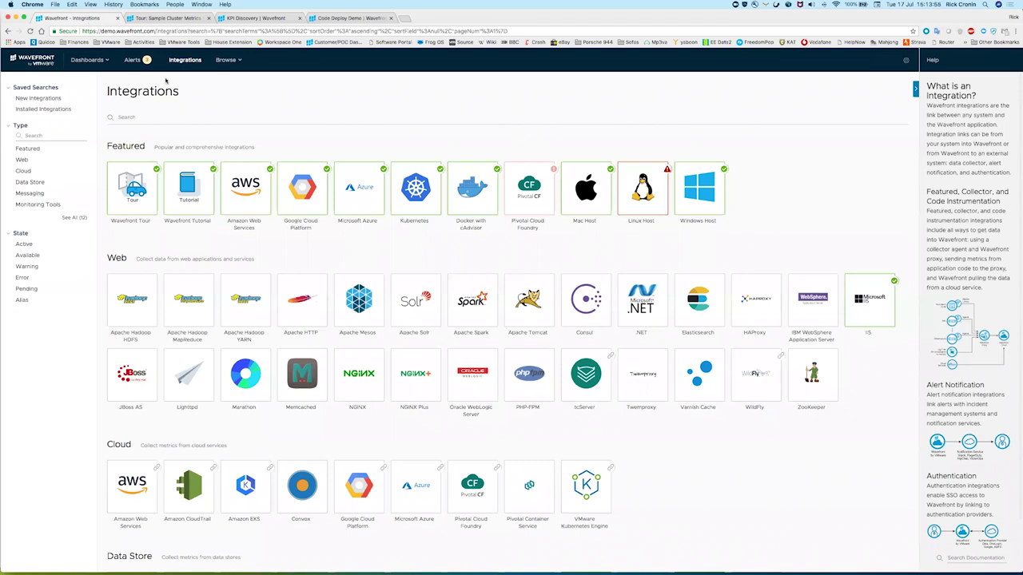
scroll(628, 462, down, 3)
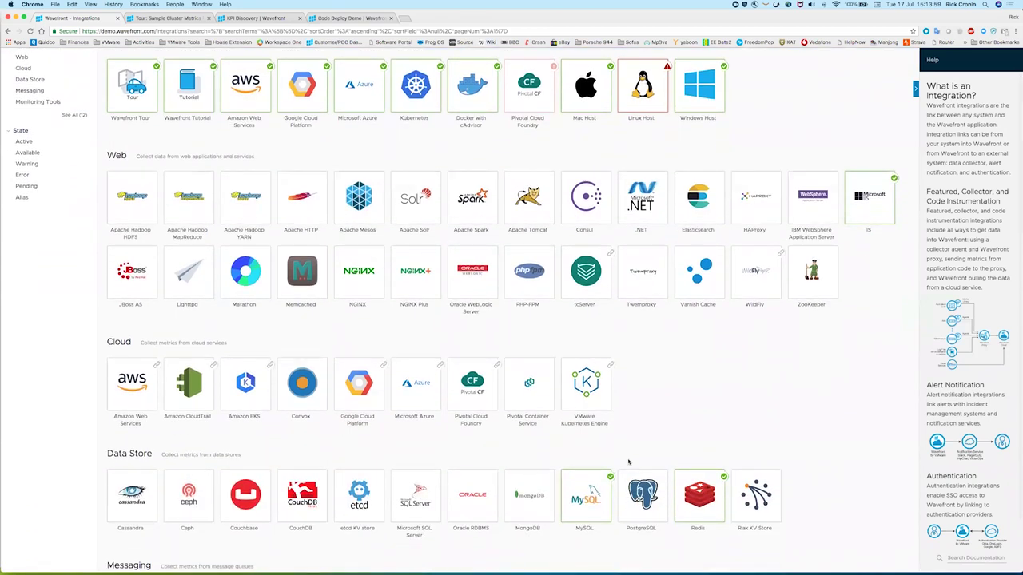
scroll(689, 411, down, 2)
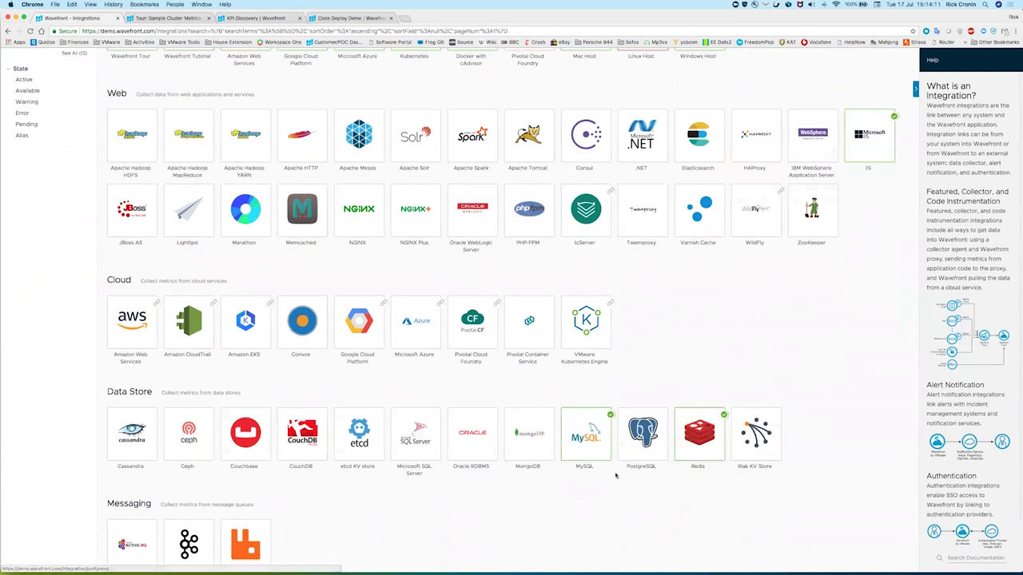
scroll(617, 475, down, 3)
scroll(615, 475, down, 1)
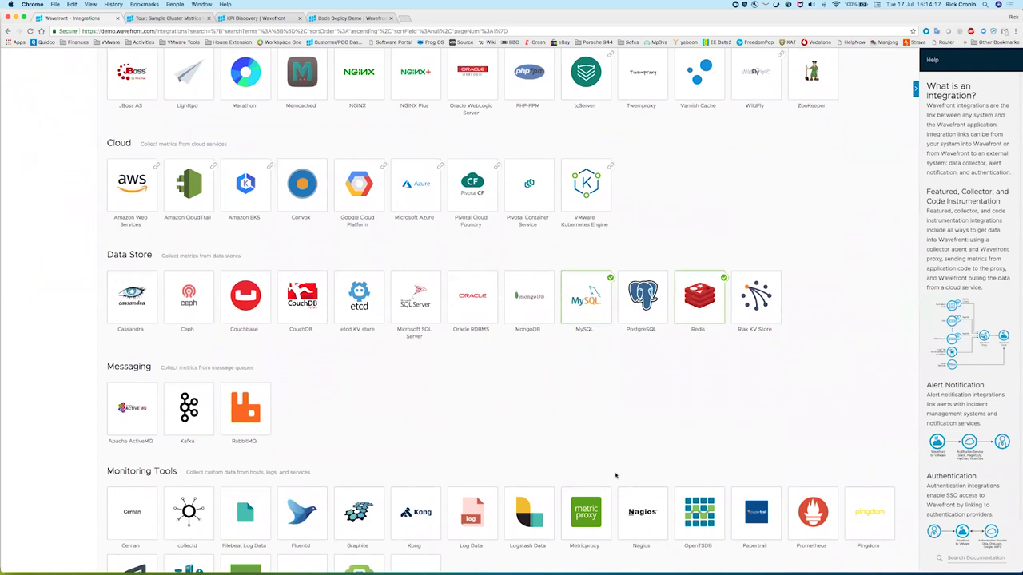
scroll(615, 475, down, 4)
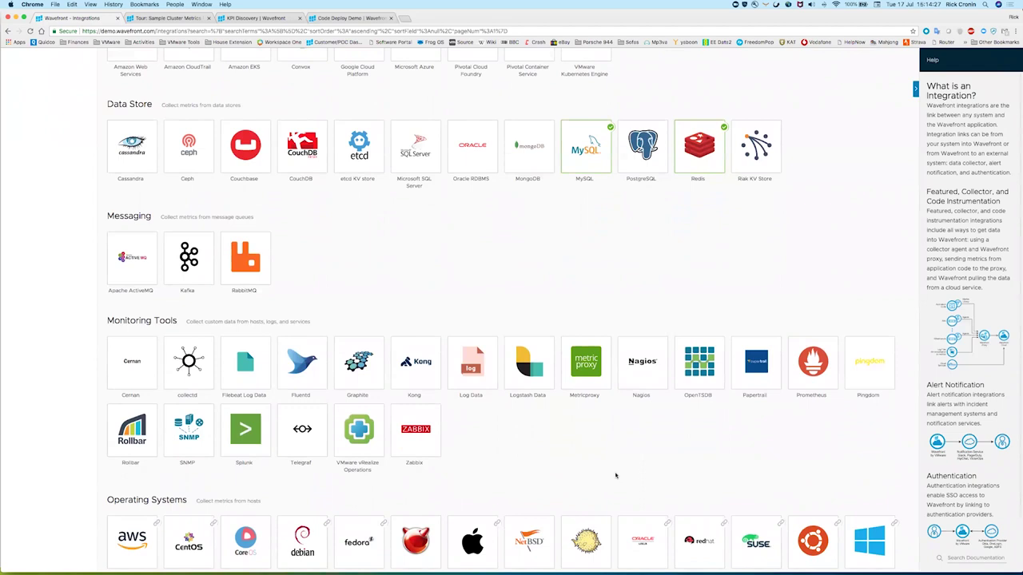
scroll(615, 476, down, 5)
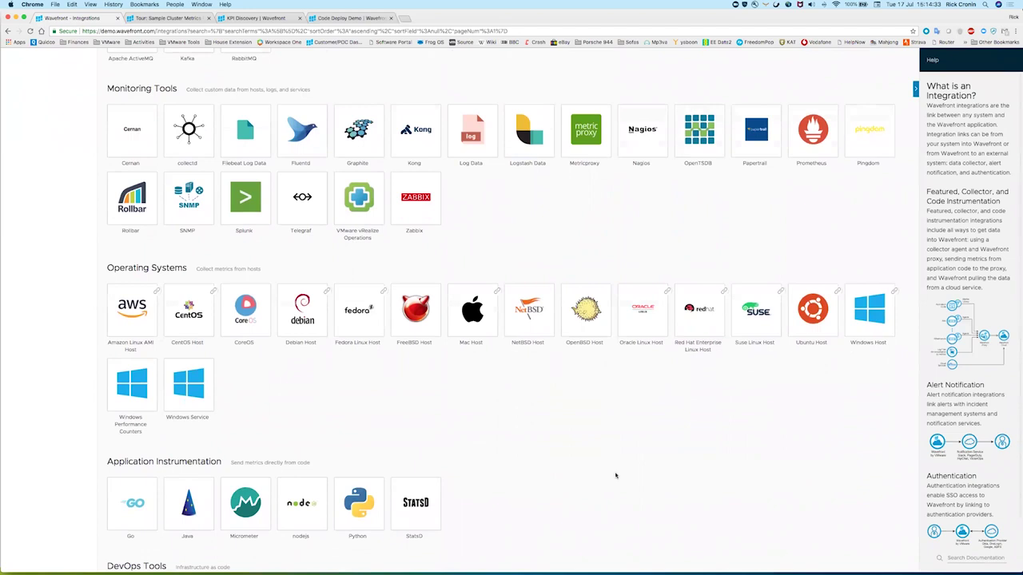
scroll(615, 475, down, 2)
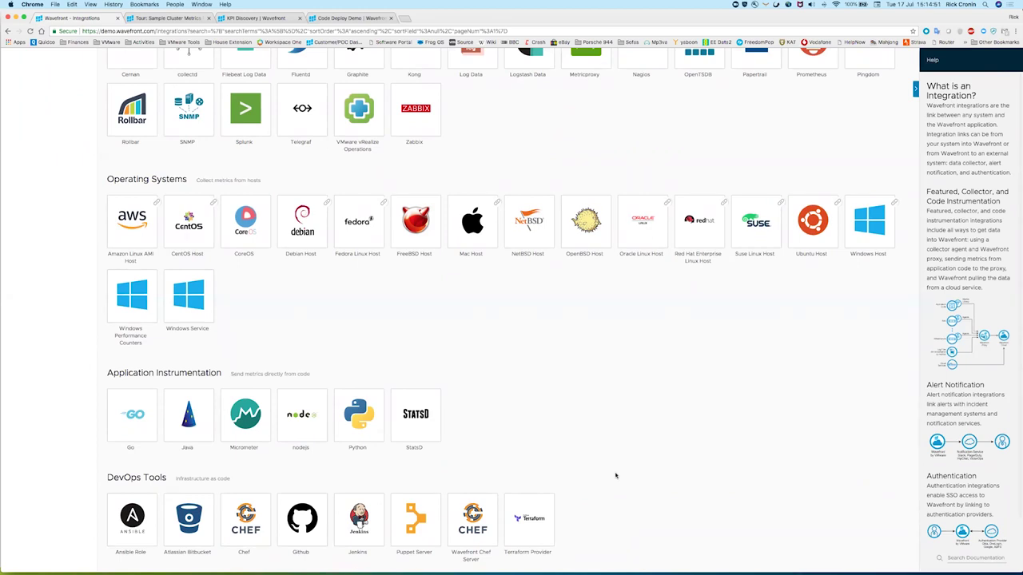
scroll(616, 475, down, 3)
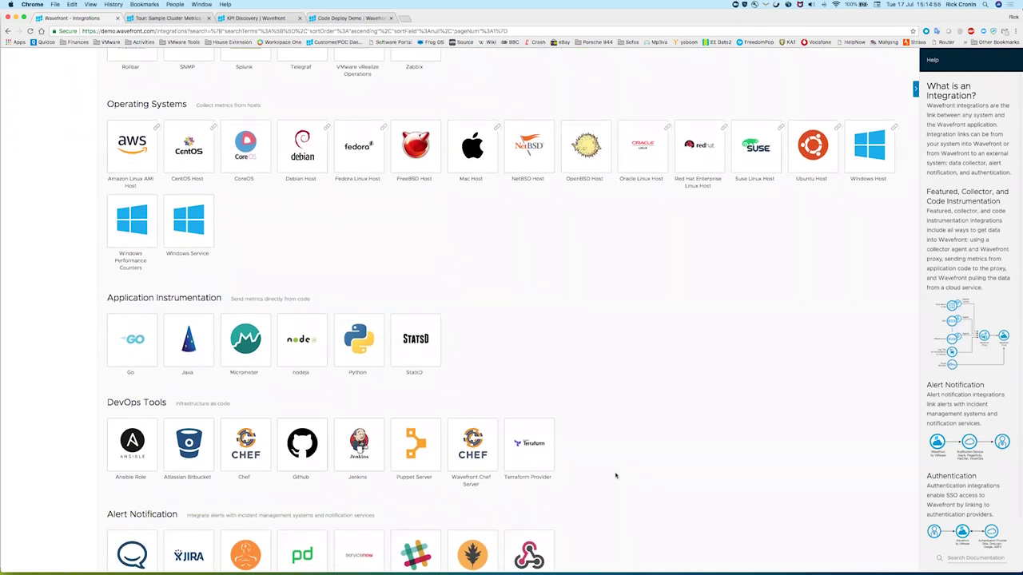
scroll(615, 475, down, 6)
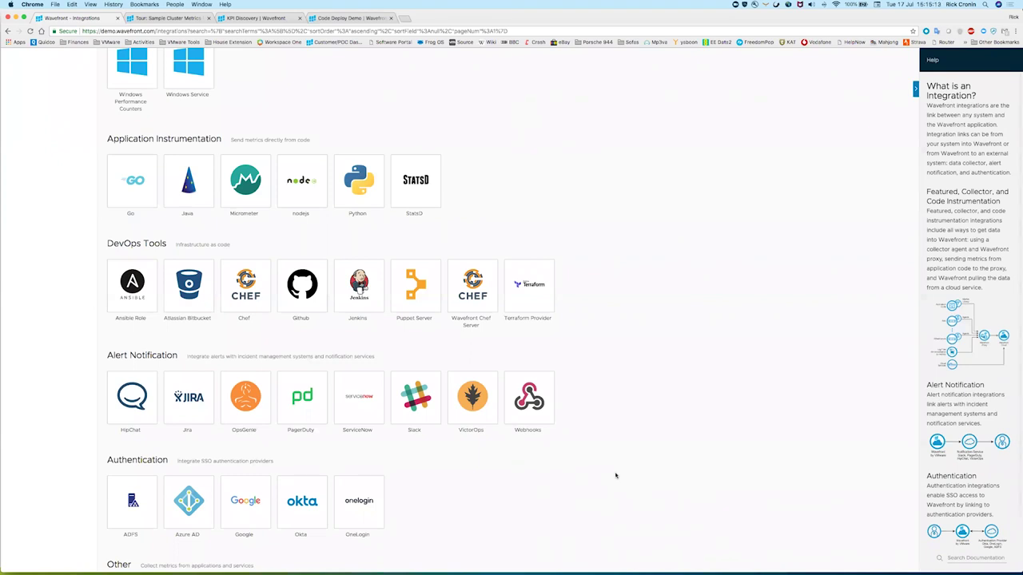
scroll(735, 413, up, 15)
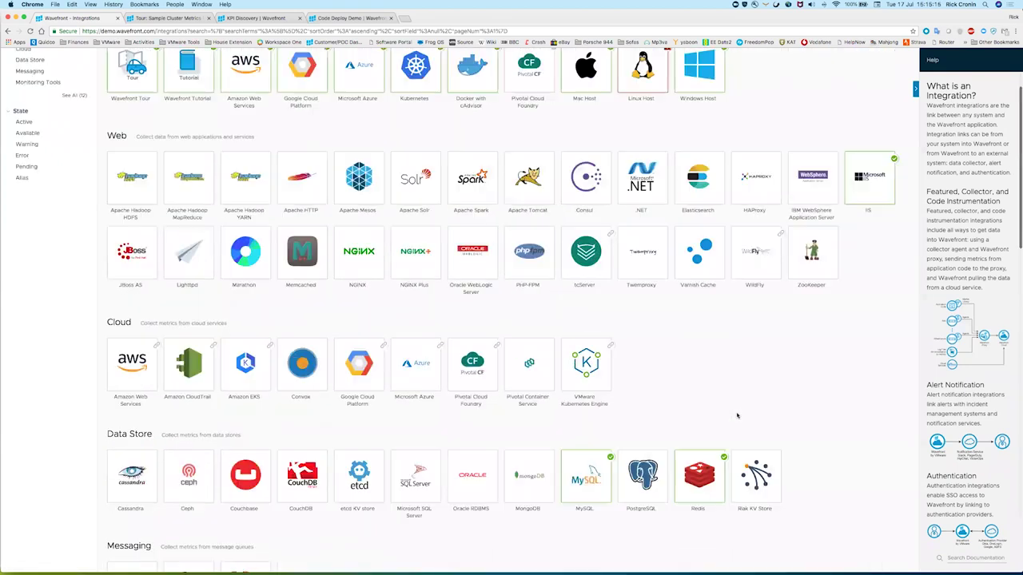
scroll(737, 415, up, 3)
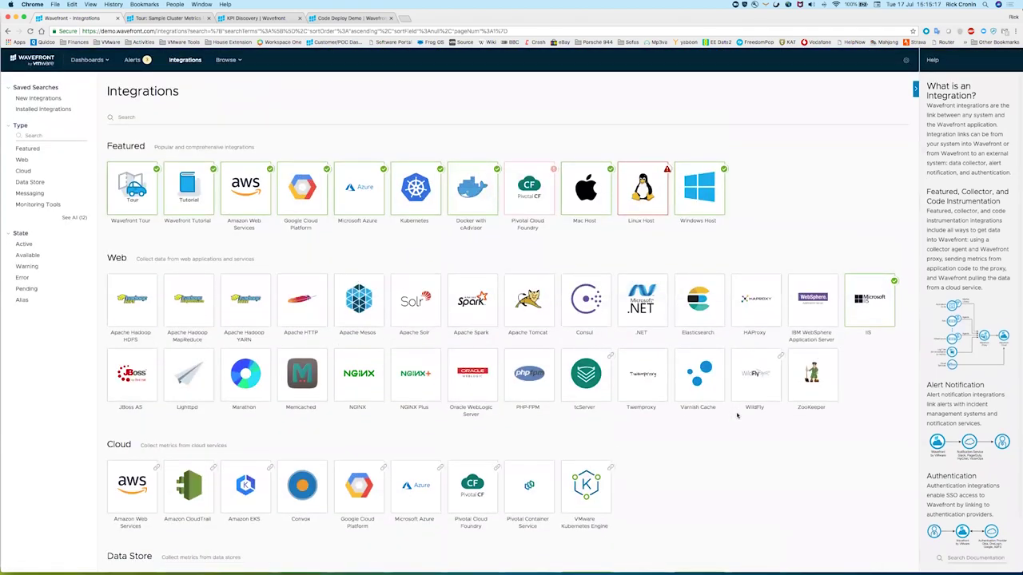
- Open the featured Amazon Web Services integration and review its setup, metrics and dashboards pages
click(252, 201)
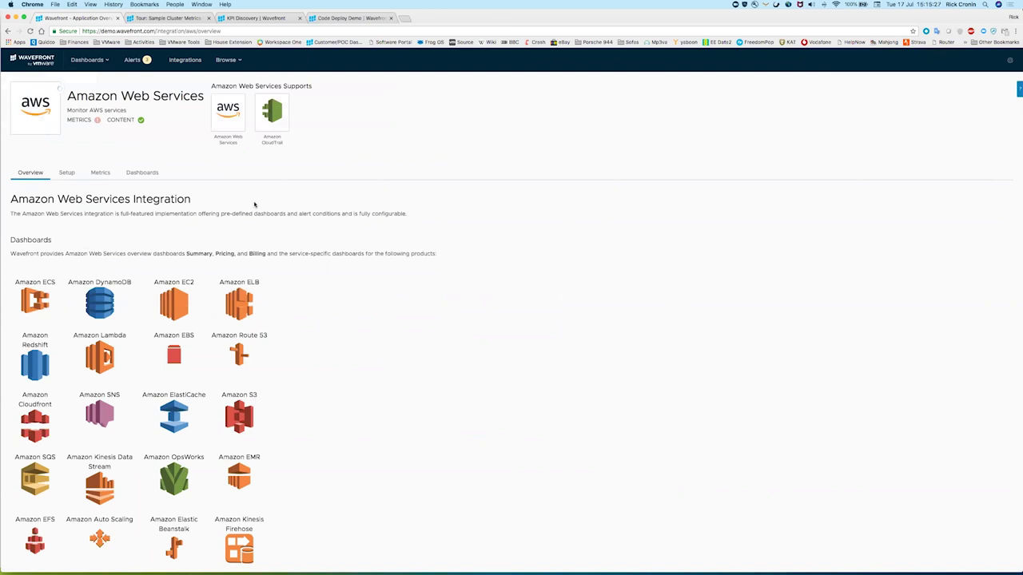
click(66, 172)
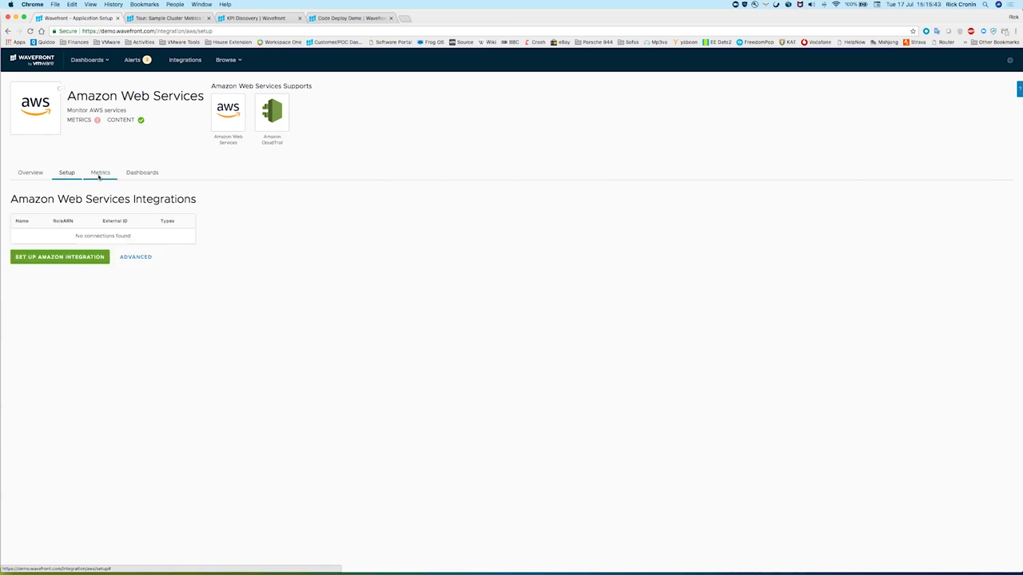
click(100, 175)
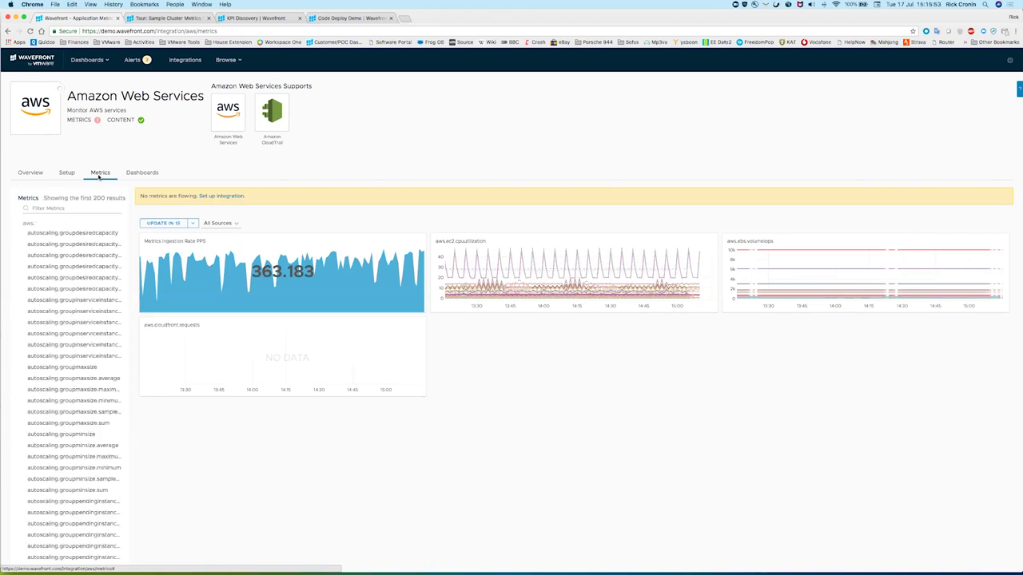
click(149, 173)
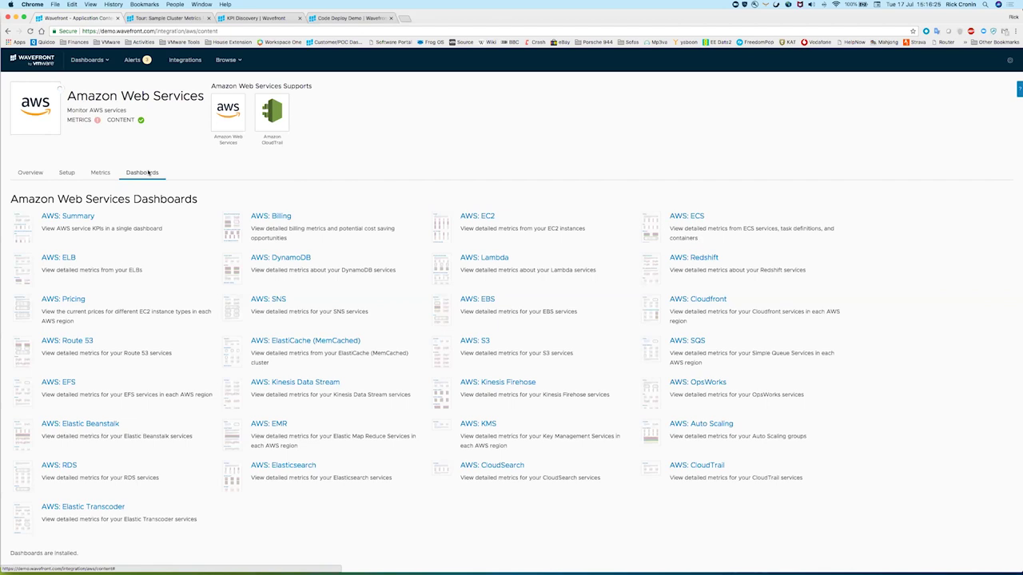
- Switch to the sample cluster metrics dashboard and examine the charts in its Overall, App Servers and Database sections
click(168, 18)
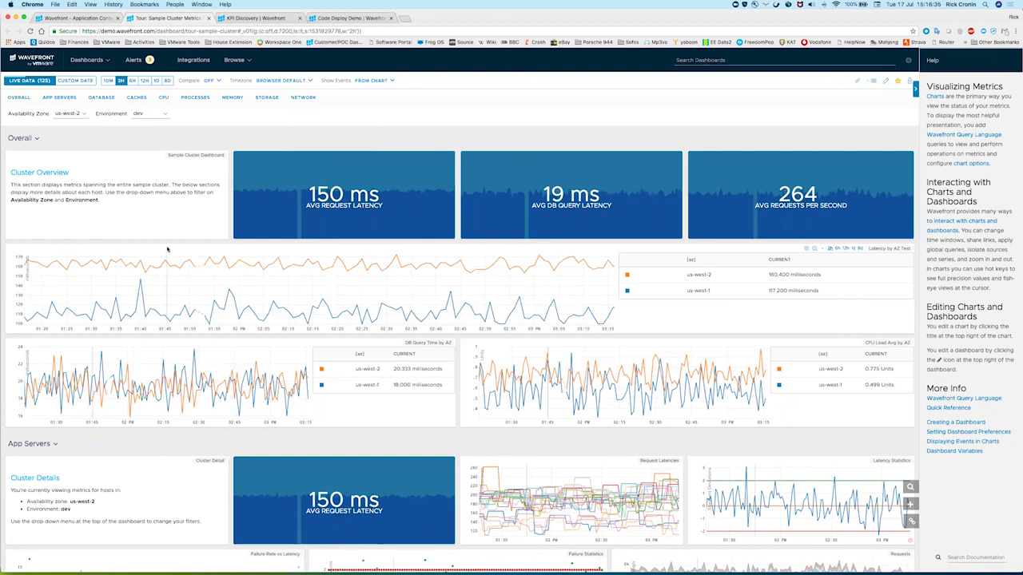
scroll(301, 410, down, 1)
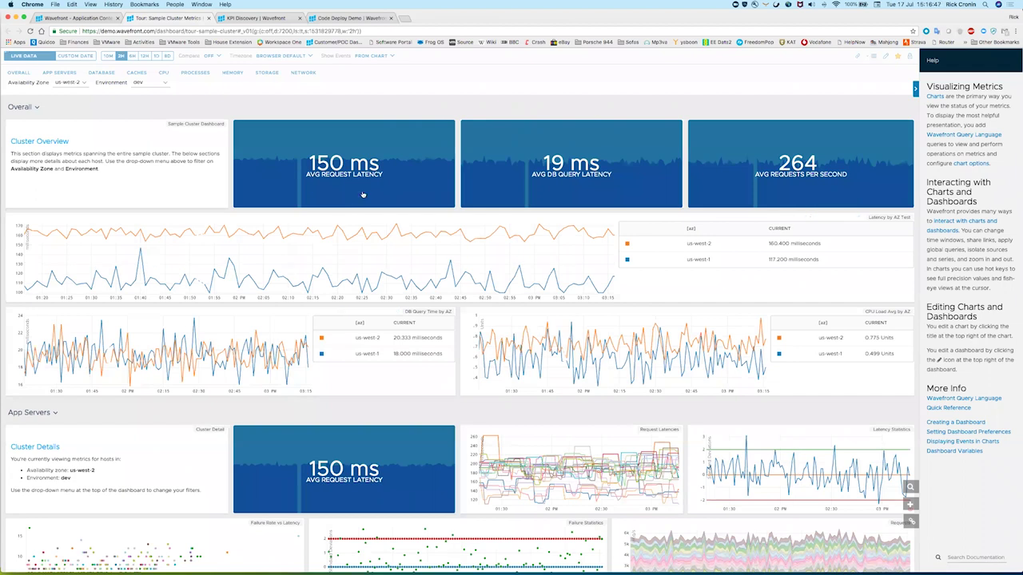
scroll(404, 276, down, 1)
scroll(405, 276, down, 4)
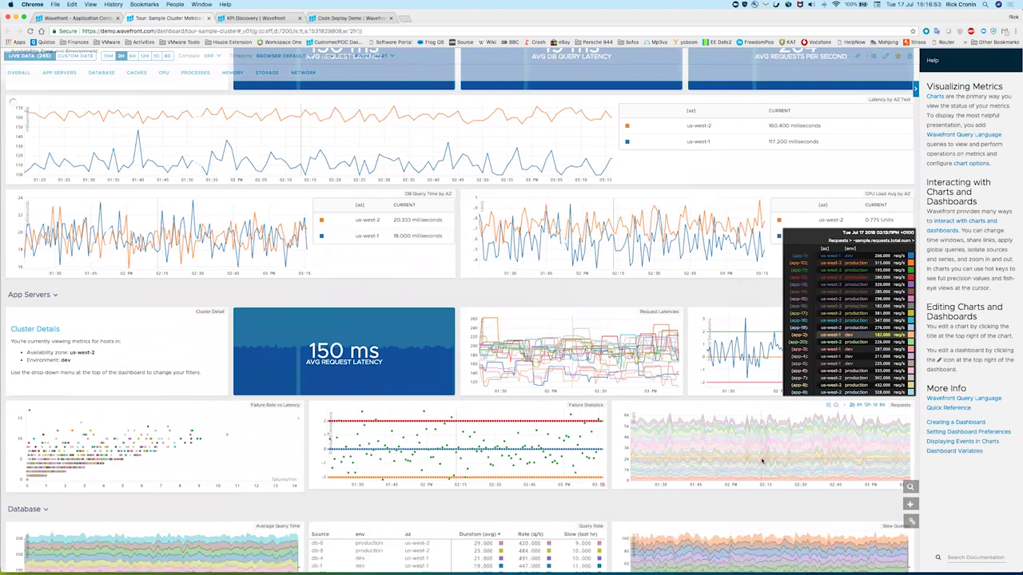
scroll(413, 283, up, 5)
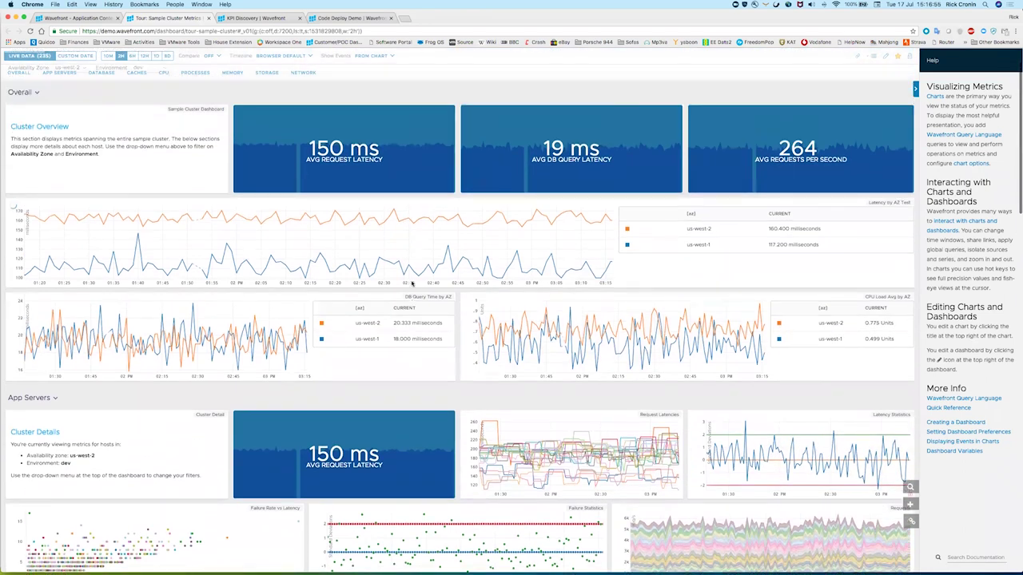
scroll(413, 282, up, 3)
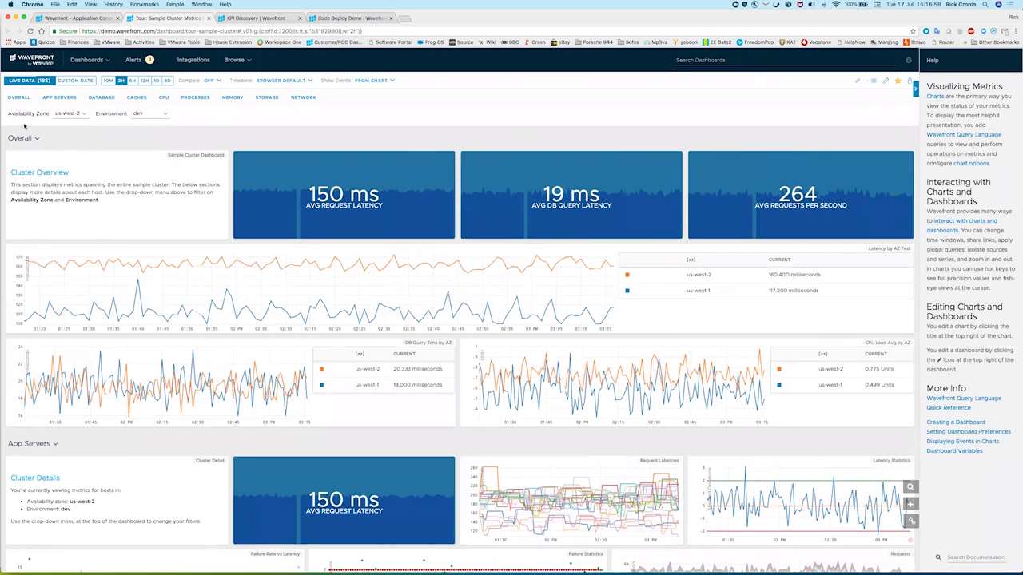
click(64, 98)
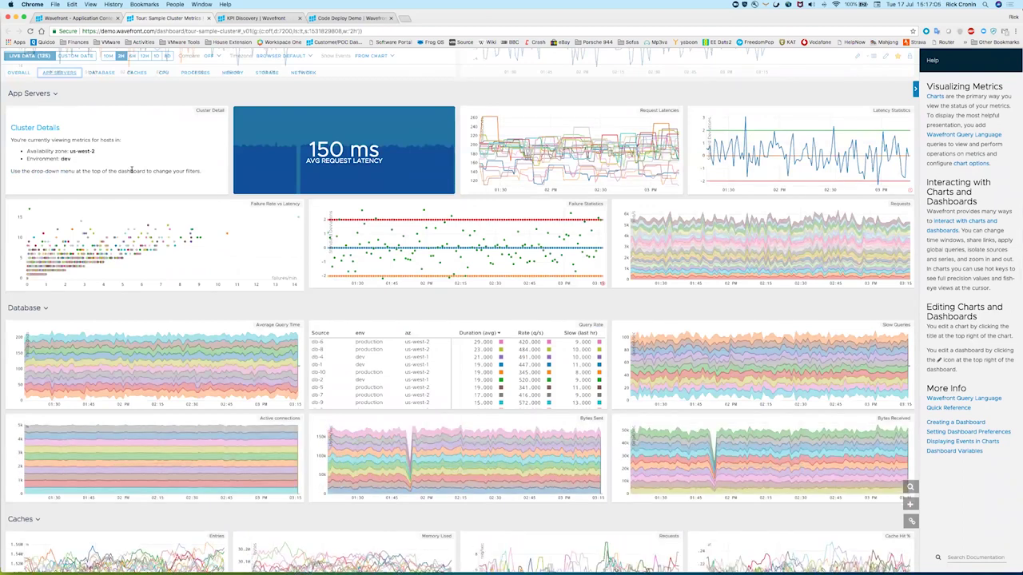
scroll(132, 170, up, 5)
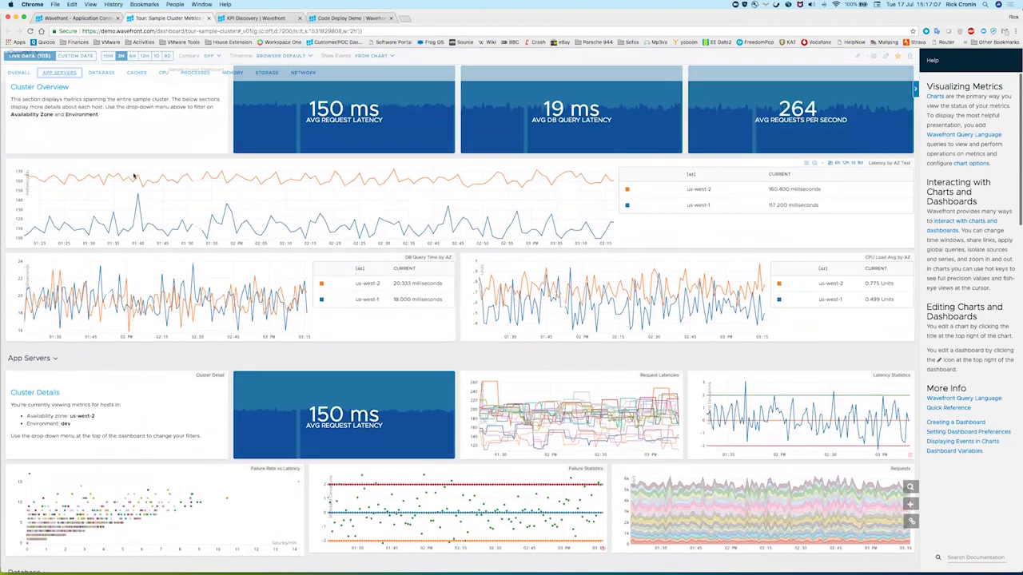
scroll(134, 176, down, 1)
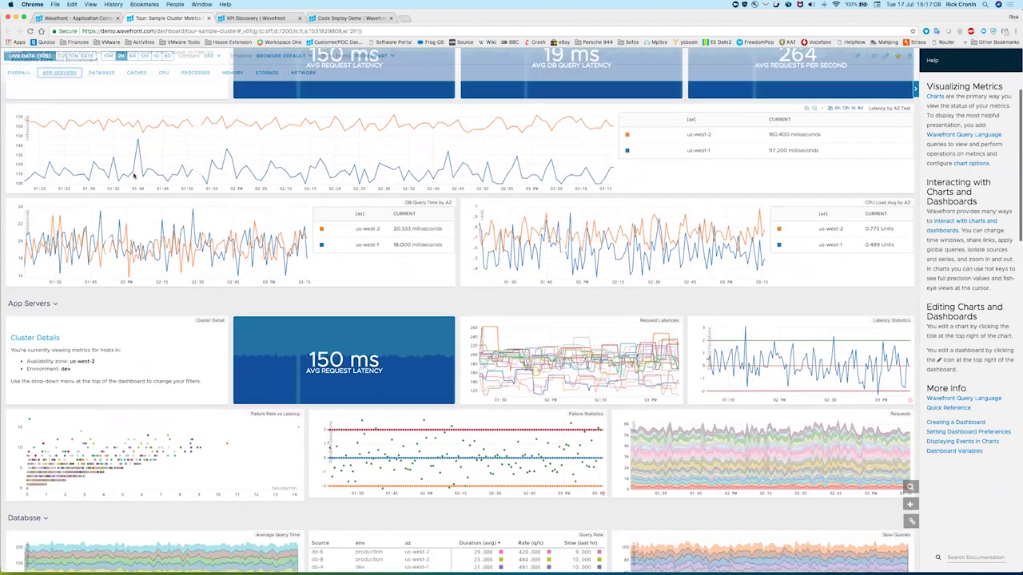
- In the CPU section, zoom the CPU Usage (User) % chart to 1:52–1:57 PM and apply that time window to the whole dashboard
click(163, 73)
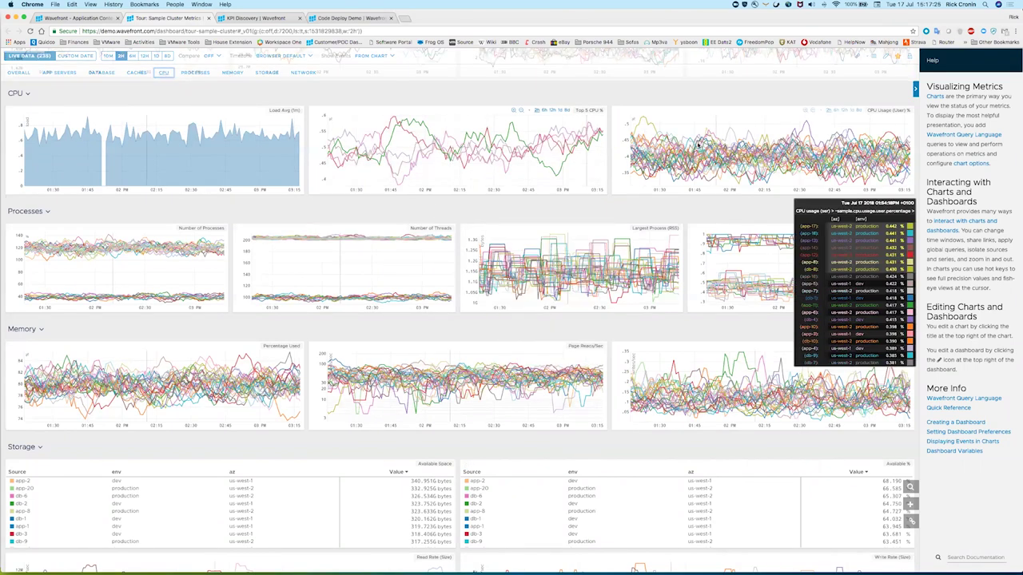
drag(698, 143, 753, 148)
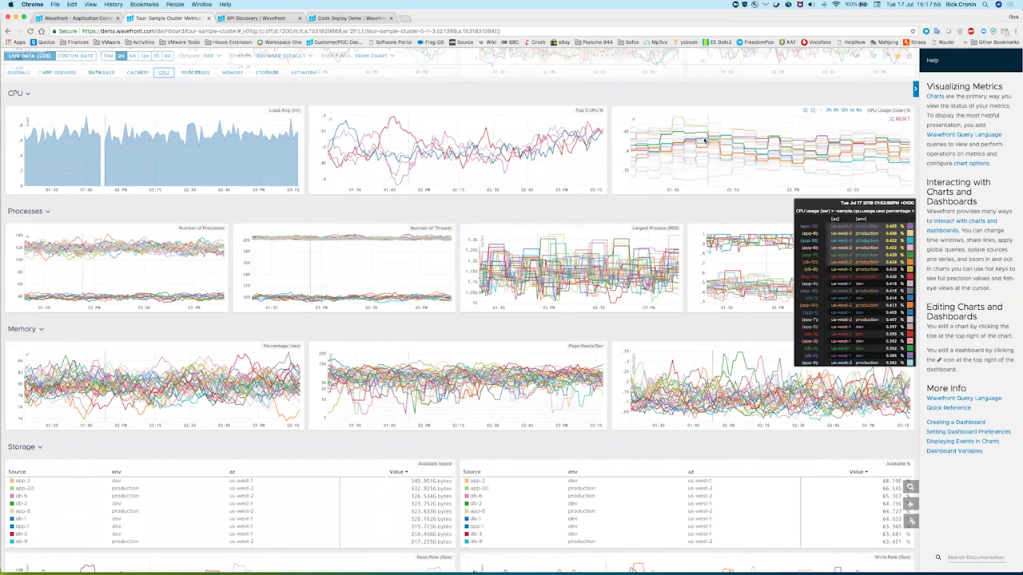
drag(705, 141, 762, 143)
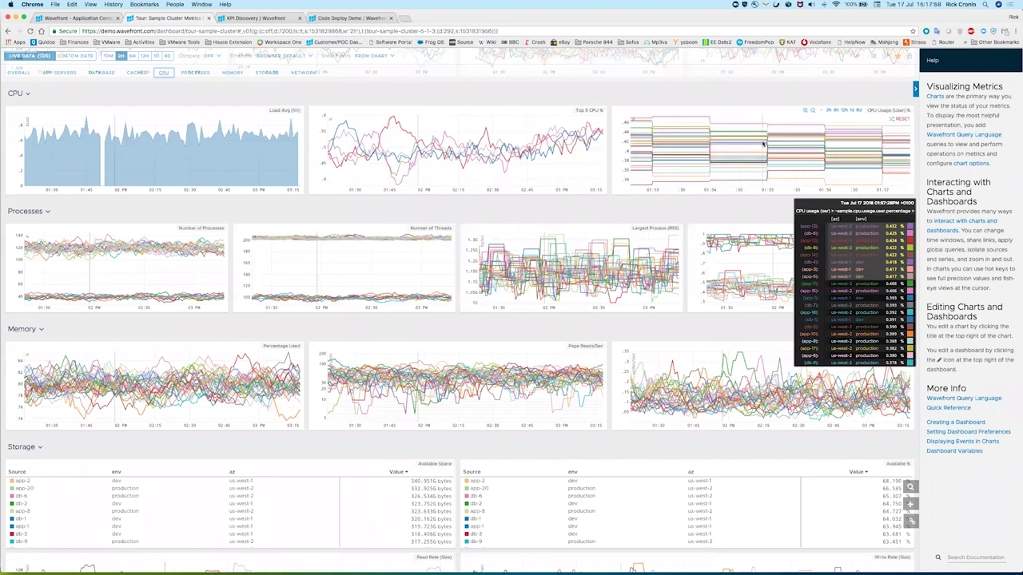
click(891, 120)
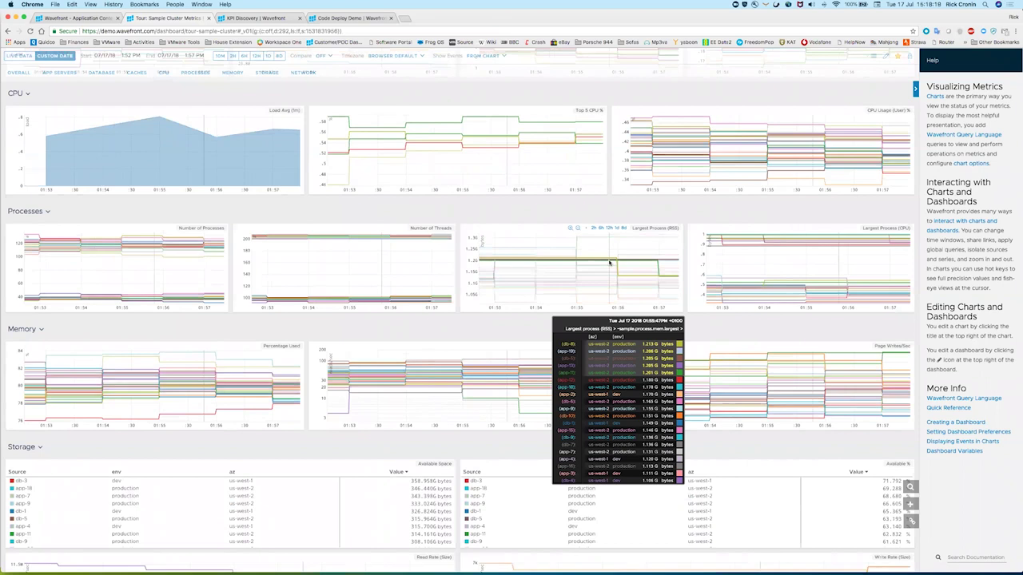
- From the Largest Process (RSS) chart, isolate sources db-10, db-2, app-16, app-4, db-7, db-4 and app-5 across the dashboard
click(572, 281)
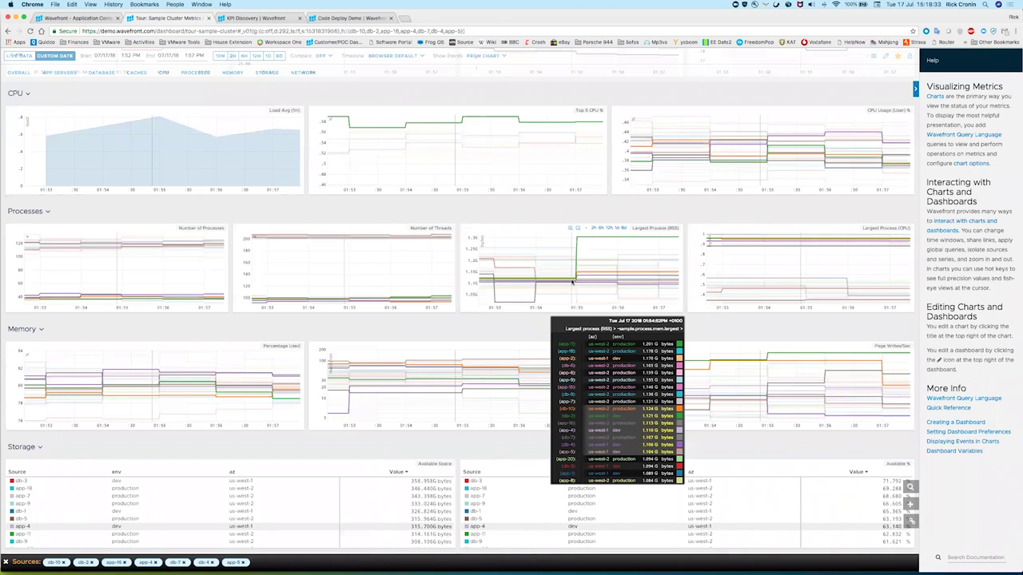
scroll(572, 281, up, 2)
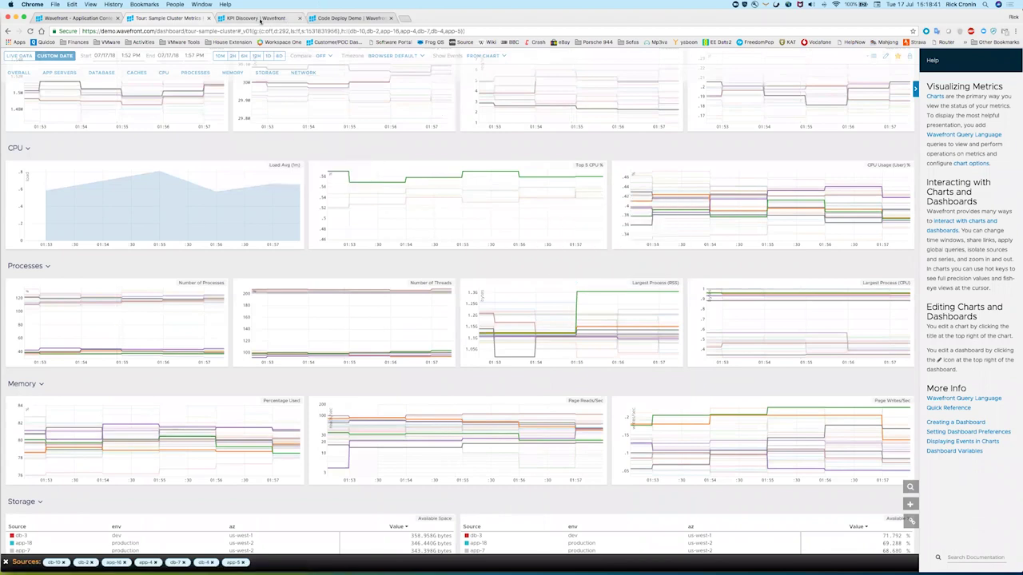
- Switch to the KPI Discovery dashboard and inspect the Number of Threads chart under Processes and the KPI Transactions/Sec chart under Overall
click(254, 17)
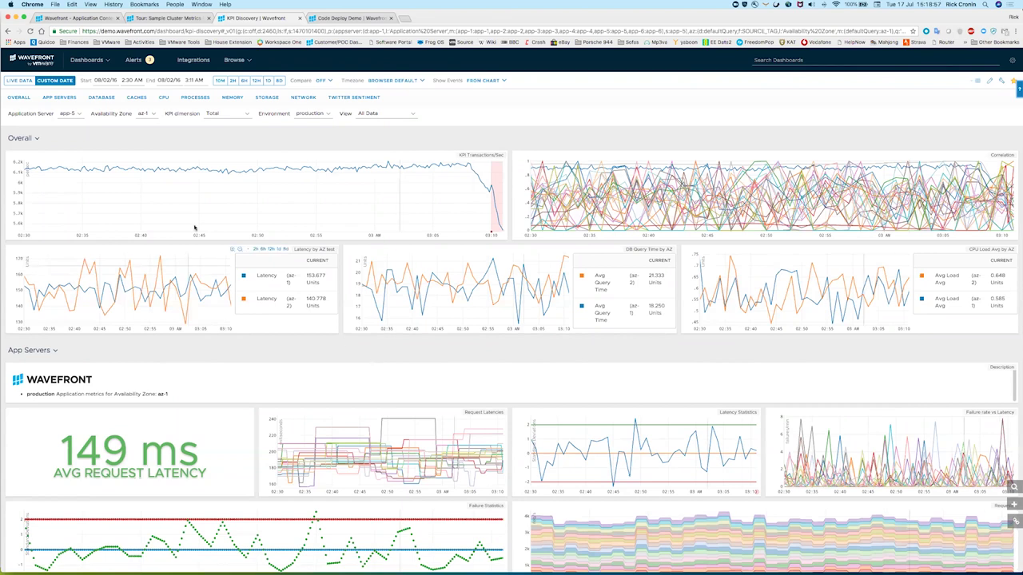
click(196, 97)
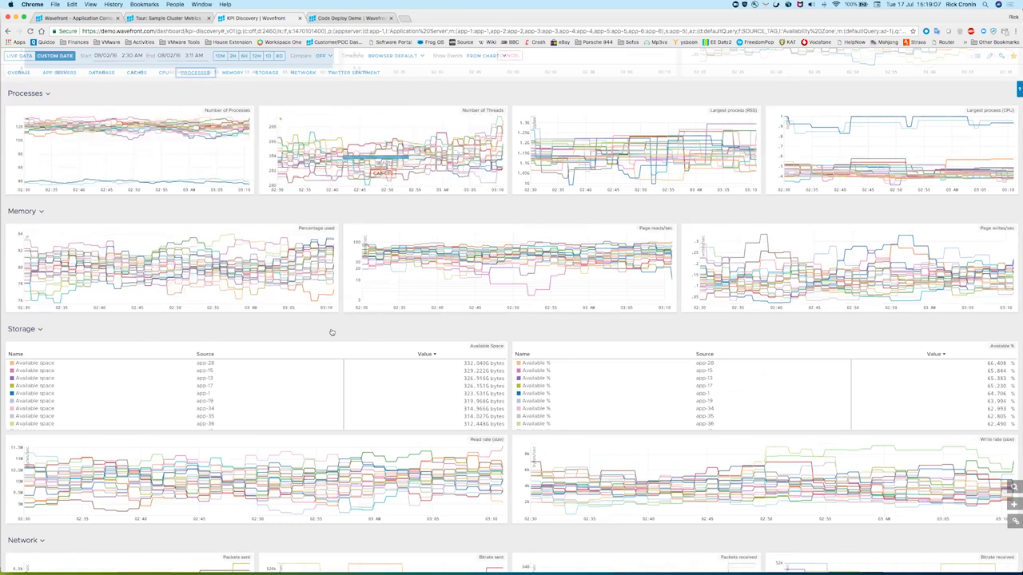
mouse_move(411, 155)
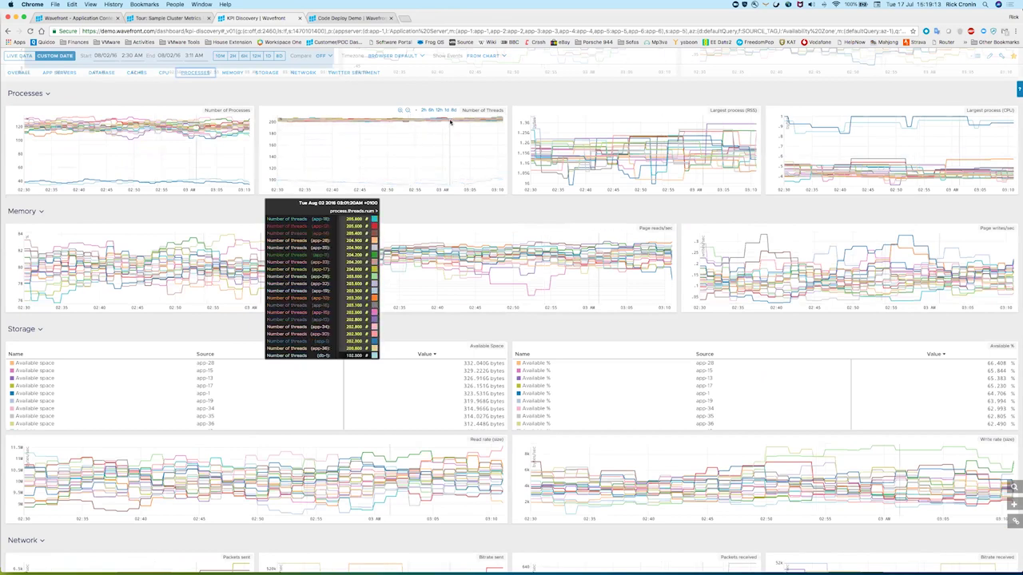
scroll(450, 122, up, 10)
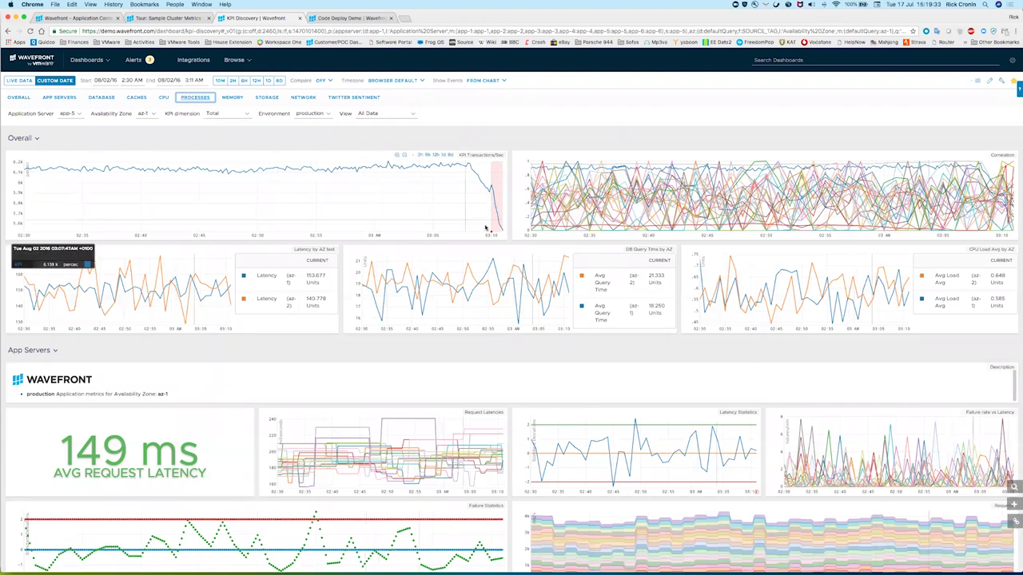
mouse_move(492, 233)
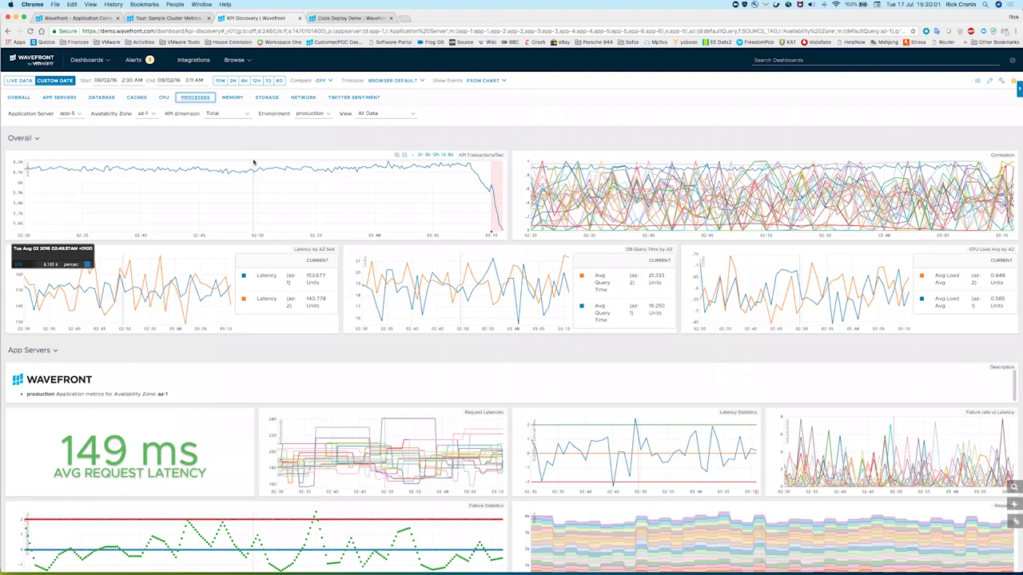
- Set the KPI dimension to By Customer, switch it to By App Server, and inspect the Correlation and KPI Transactions/Sec charts
click(245, 114)
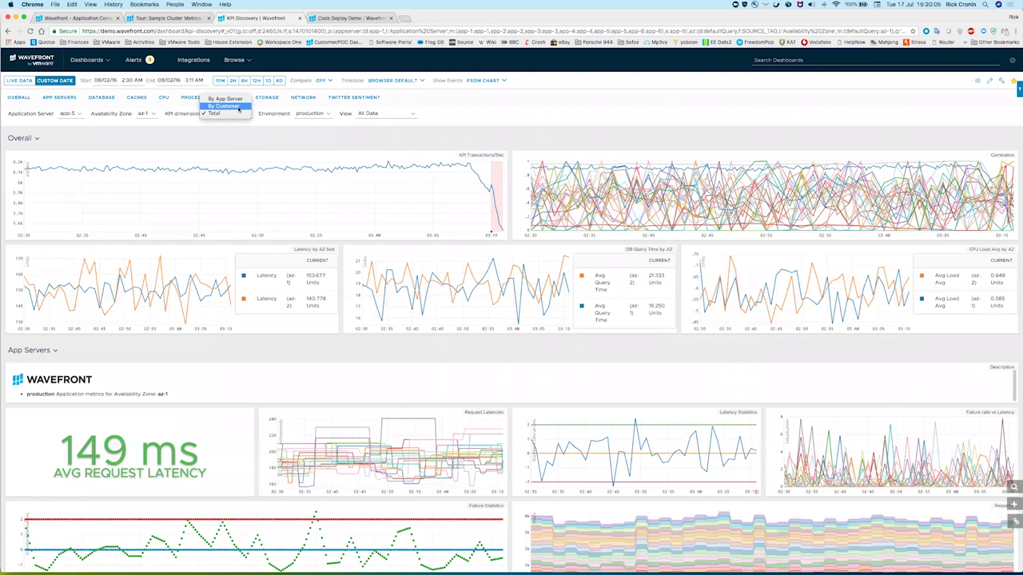
click(225, 106)
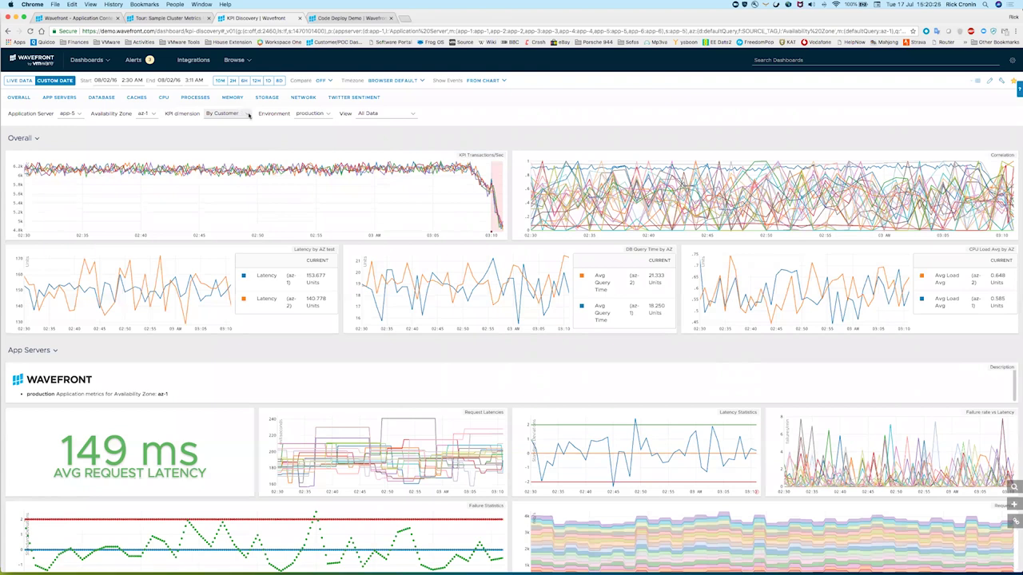
click(249, 115)
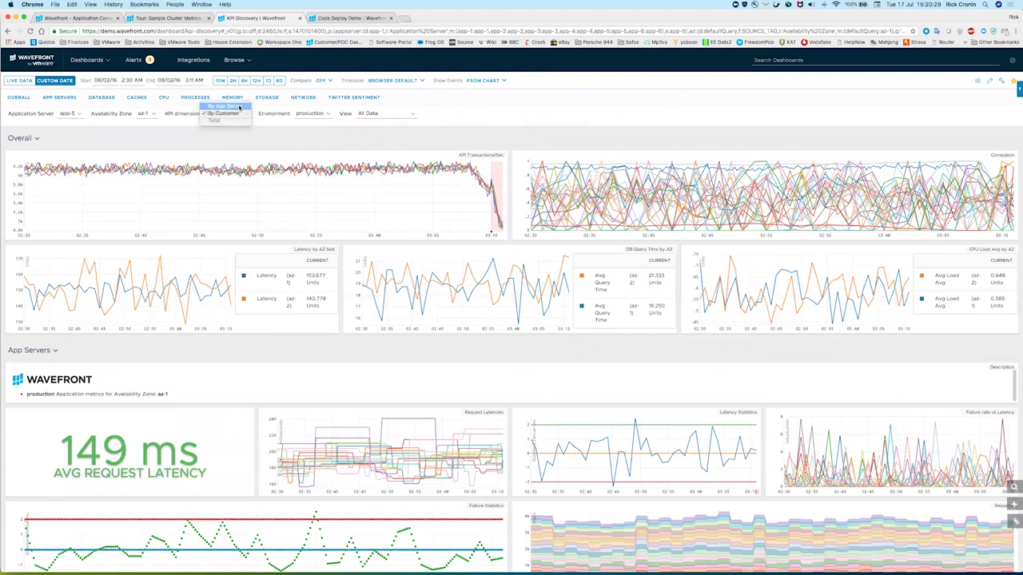
click(235, 107)
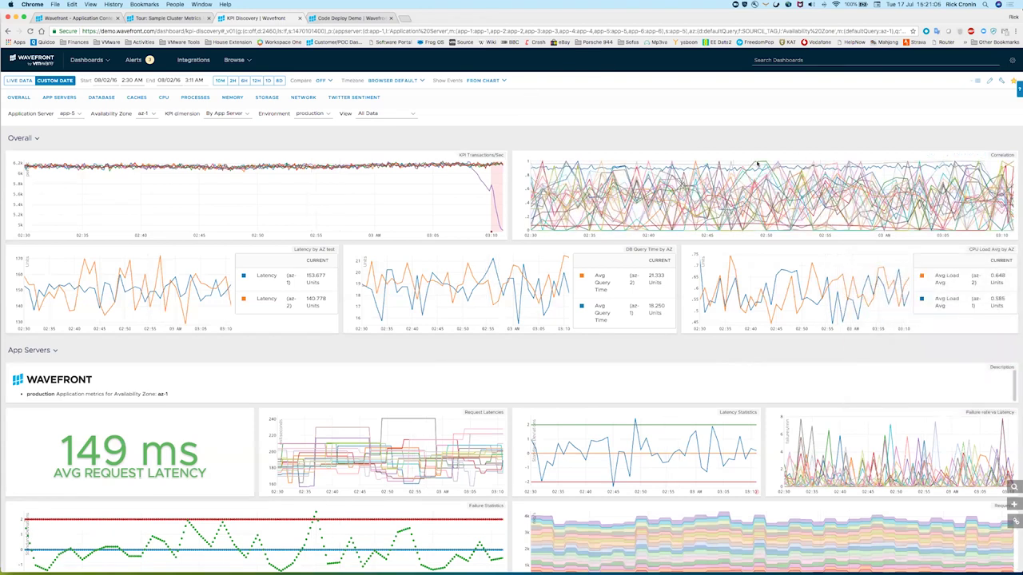
mouse_move(776, 194)
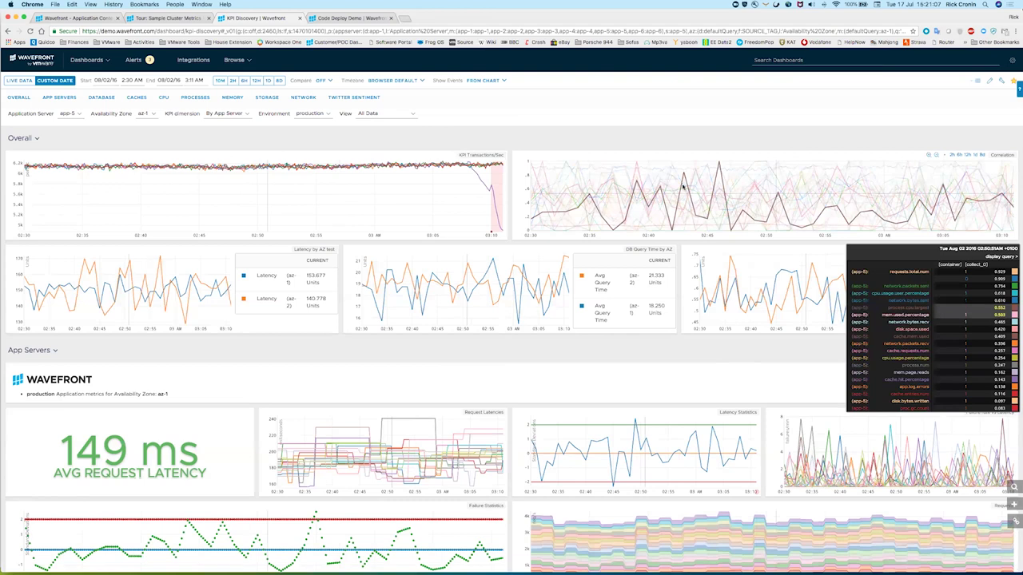
mouse_move(492, 188)
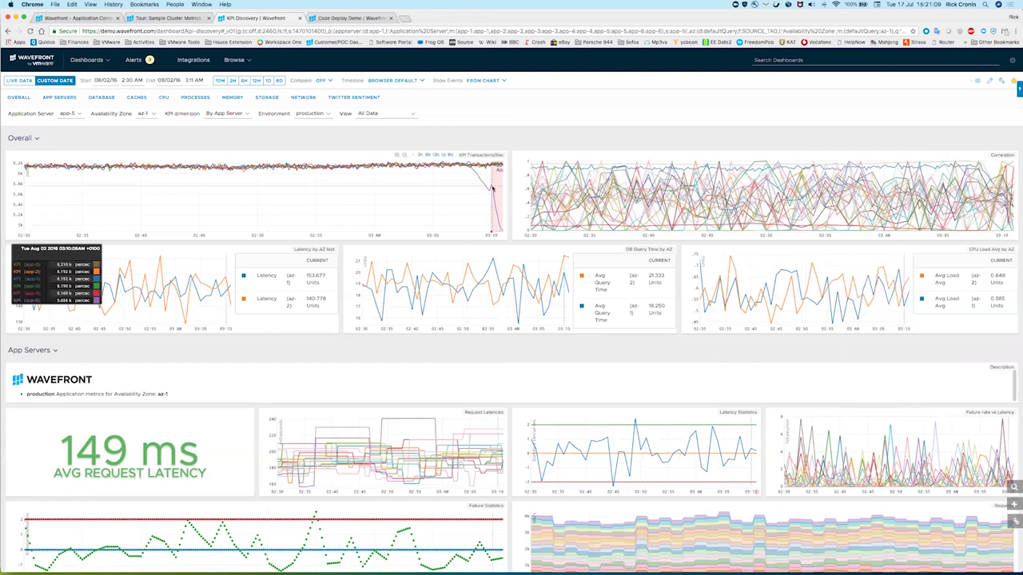
- Set the dashboard view to Correlate Txn Count, inspect the Correlation chart's remaining series, and generate a shareable link
click(411, 114)
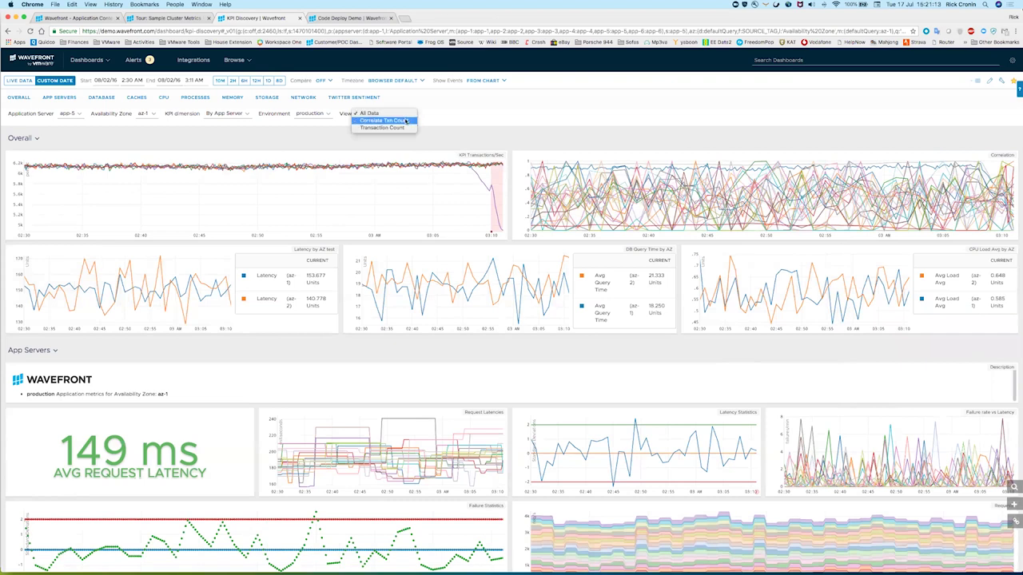
click(406, 121)
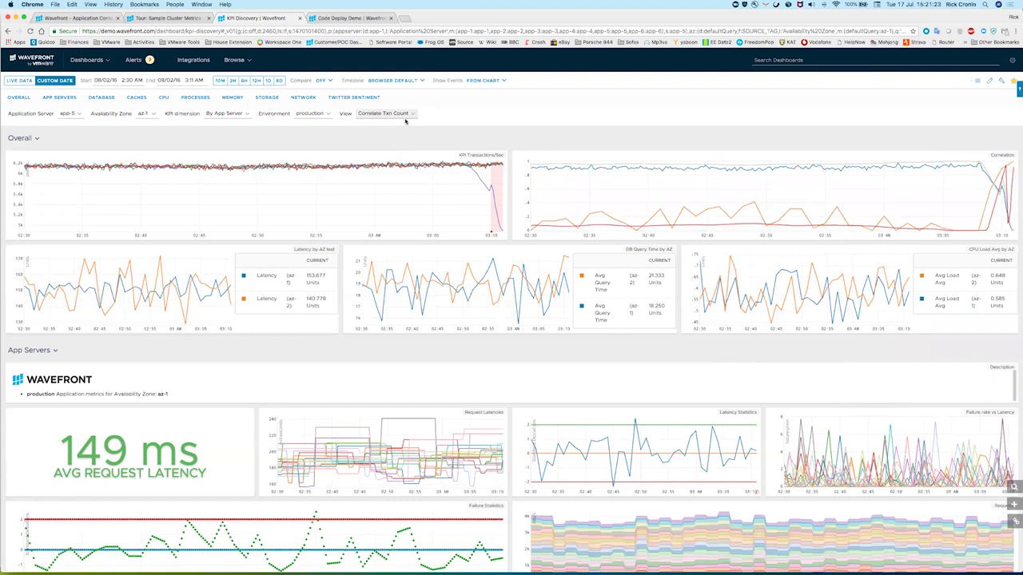
mouse_move(811, 164)
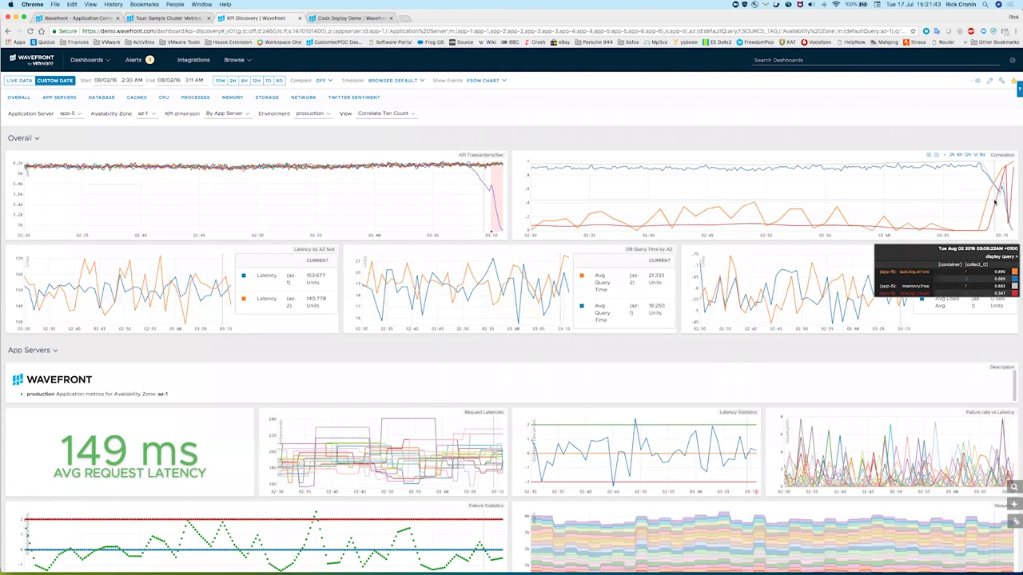
click(1013, 521)
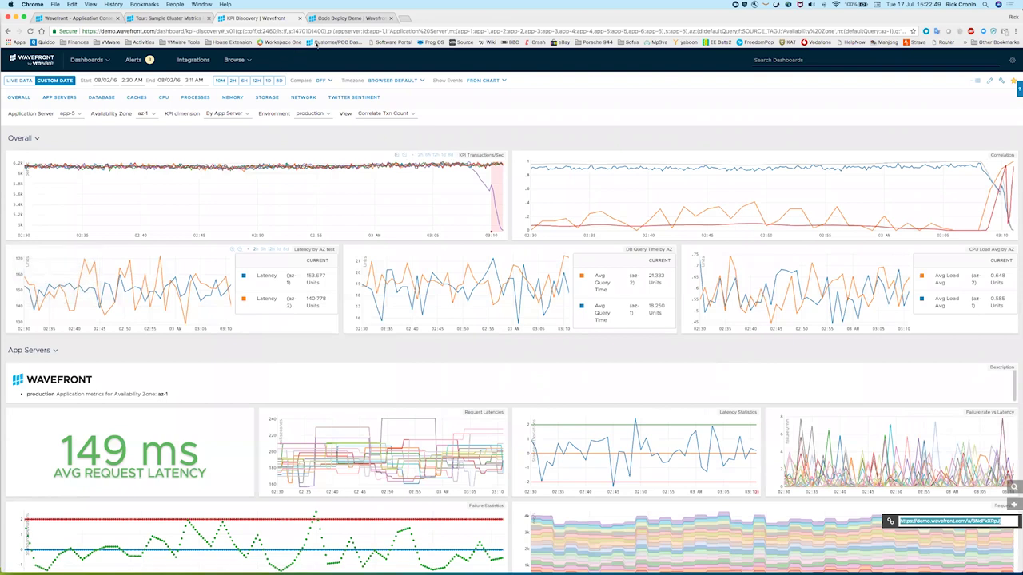
- Switch to the Code Deploy Demo dashboard and inspect the code deploy event and CPU Load Average series around it
click(342, 17)
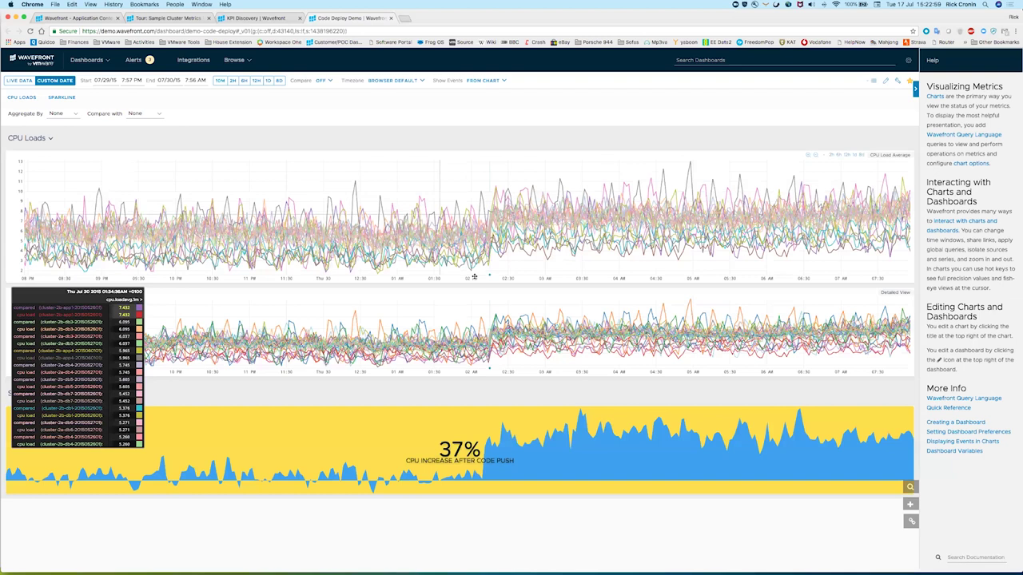
mouse_move(491, 278)
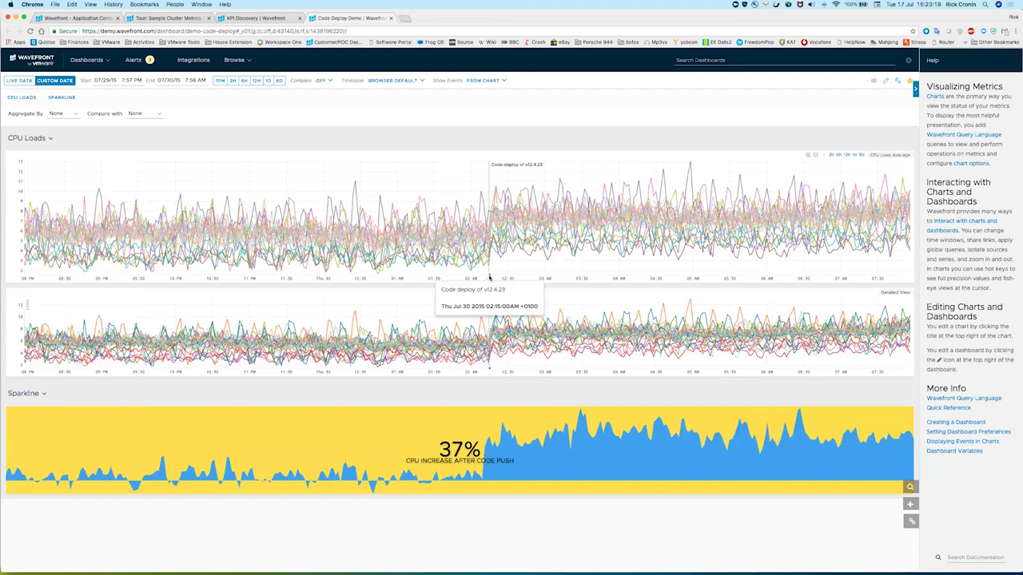
mouse_move(548, 201)
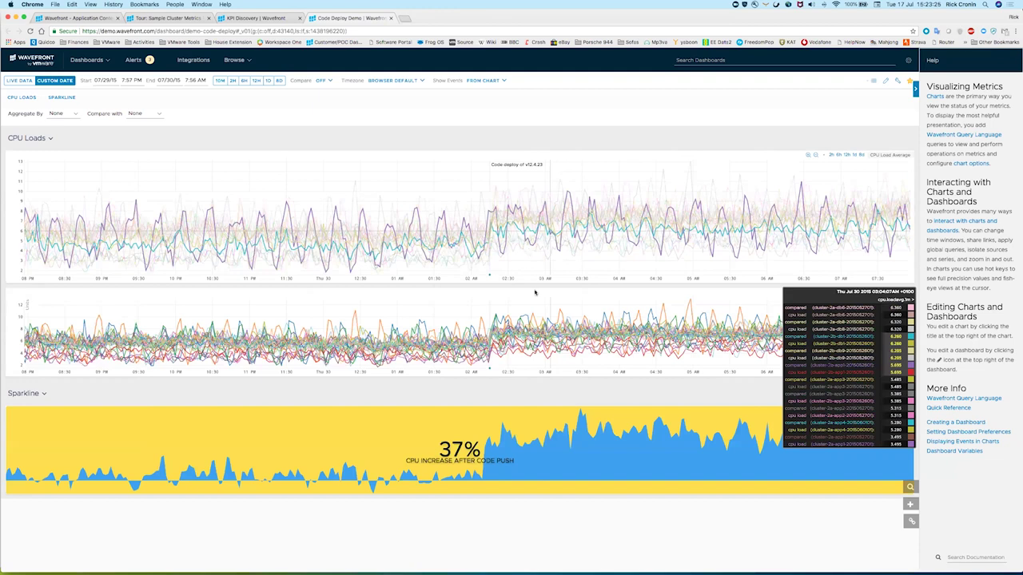
- Open the Detailed View chart for editing, hide its CPU Load query, and inspect the average around the code push event
click(898, 294)
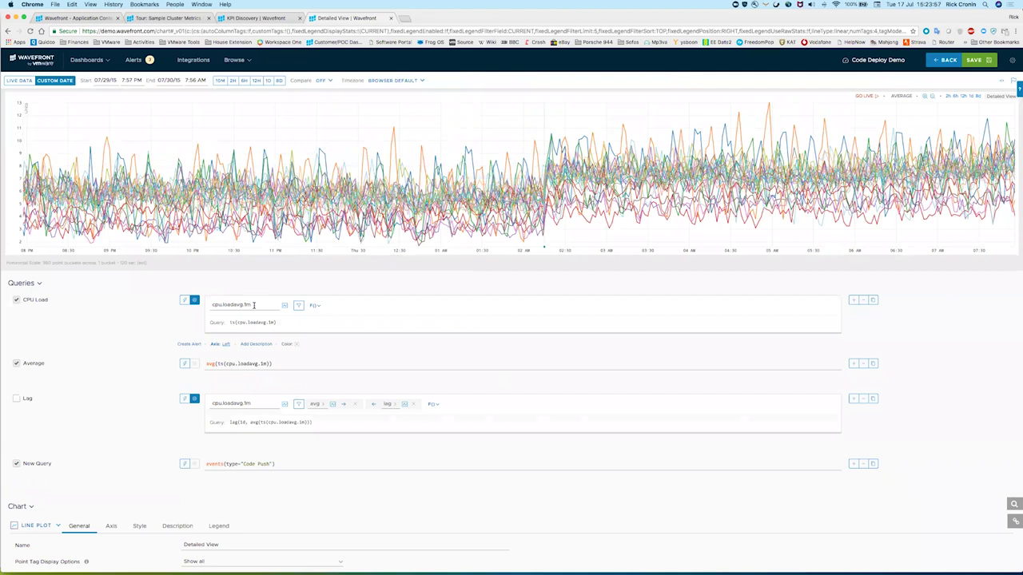
mouse_move(596, 196)
click(17, 301)
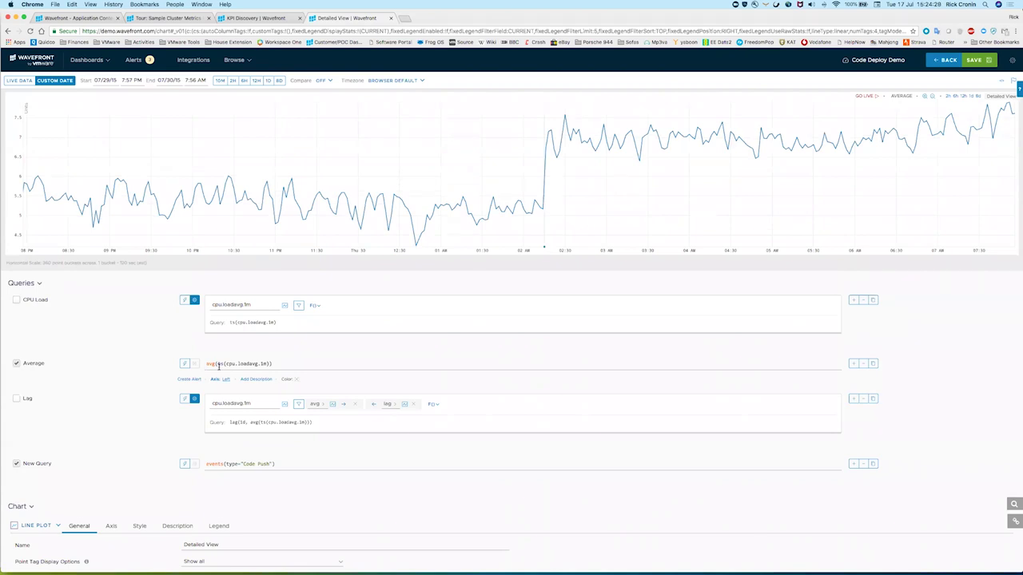
mouse_move(556, 237)
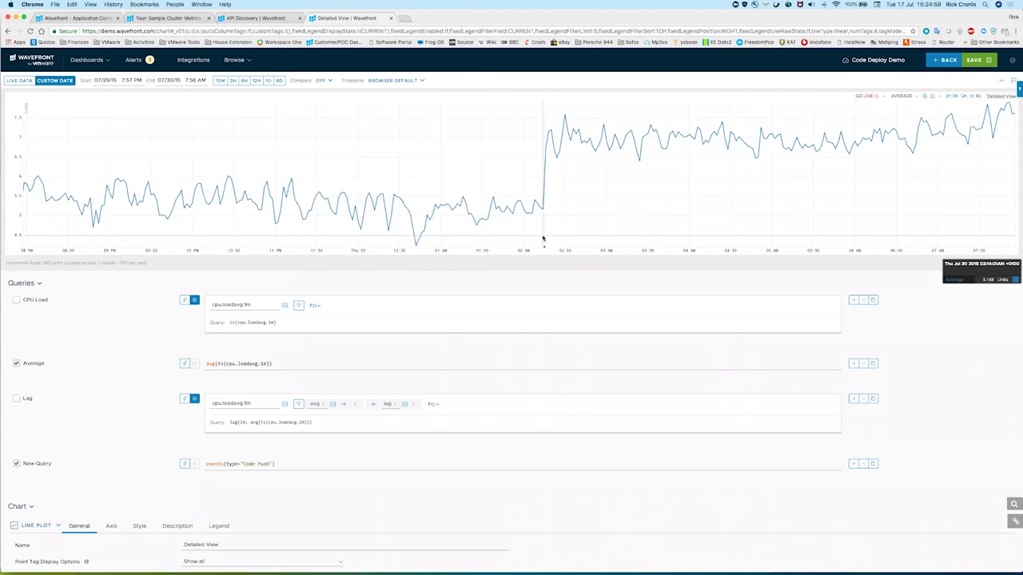
- Show the Lag query alongside the Average query in the Detailed View chart and generate a shareable link
scroll(381, 360, down, 1)
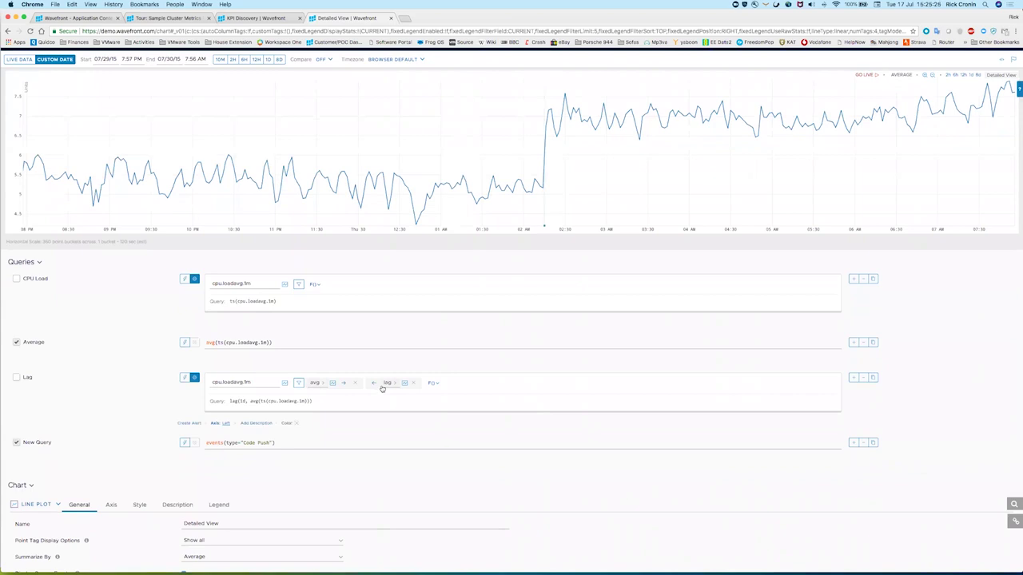
click(17, 377)
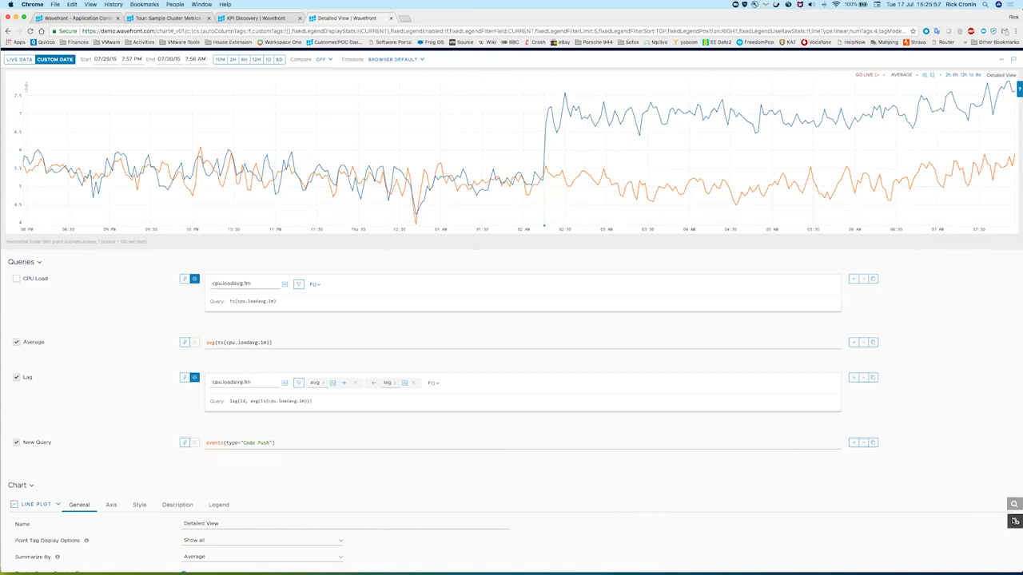
click(1013, 521)
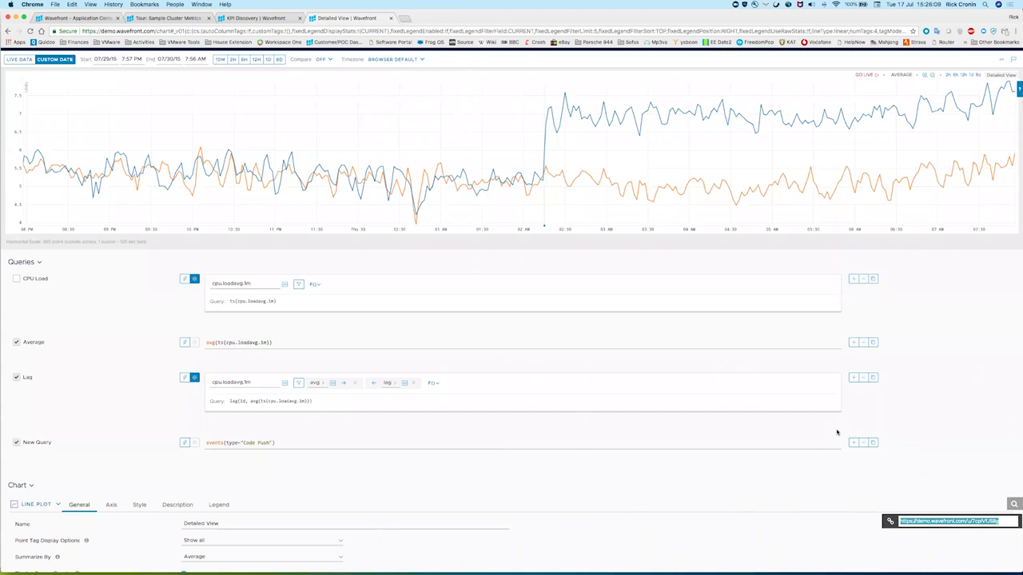
- Return from the chart to the Code Deploy Demo dashboard without saving and review its CPU Loads and Sparkline sections
scroll(826, 267, up, 1)
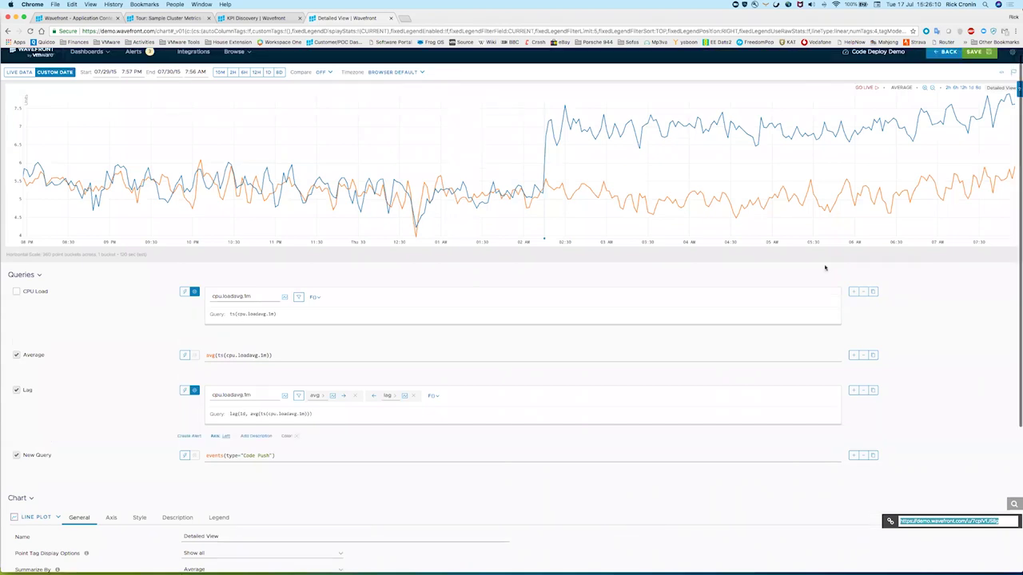
click(948, 52)
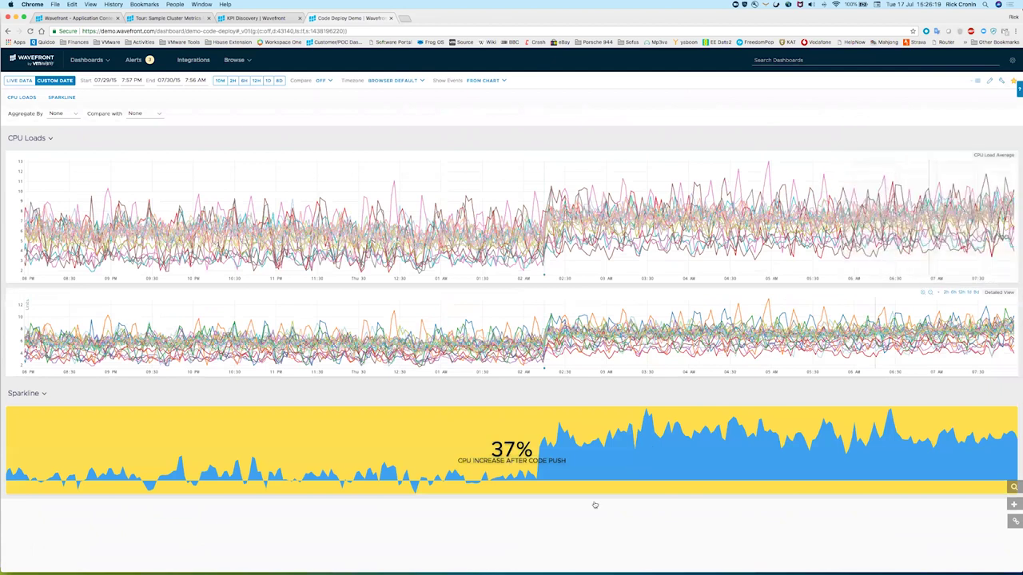
scroll(551, 516, down, 1)
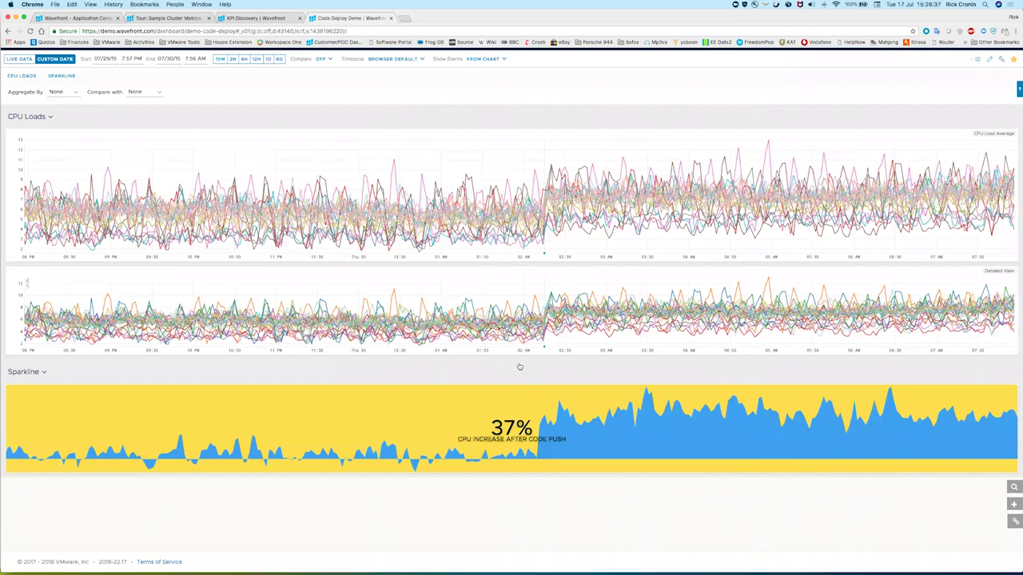
scroll(520, 366, up, 1)
- Go to the Alerts page, open Alert B for editing, and review its severity options without changing the selection
click(135, 62)
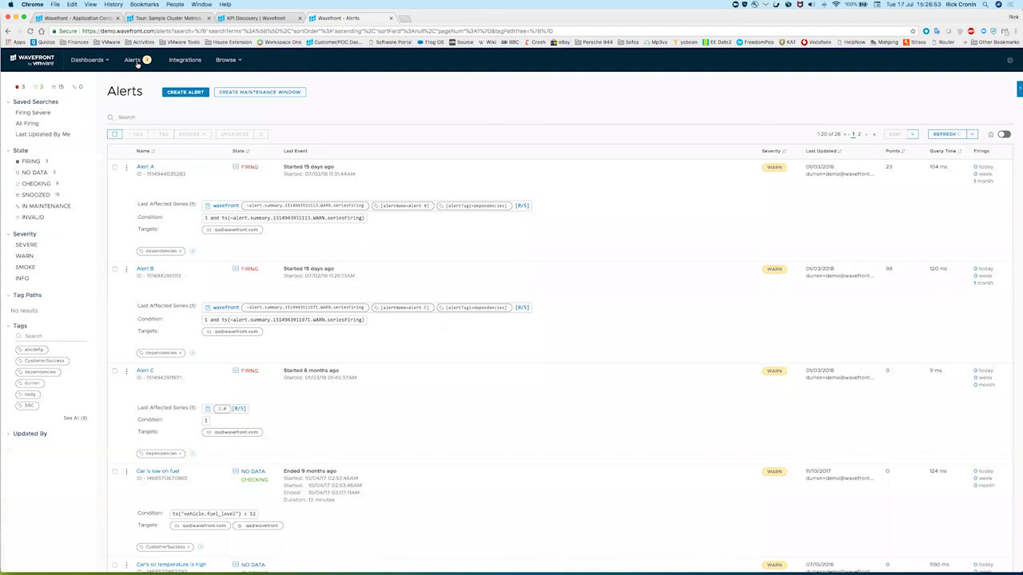
click(148, 272)
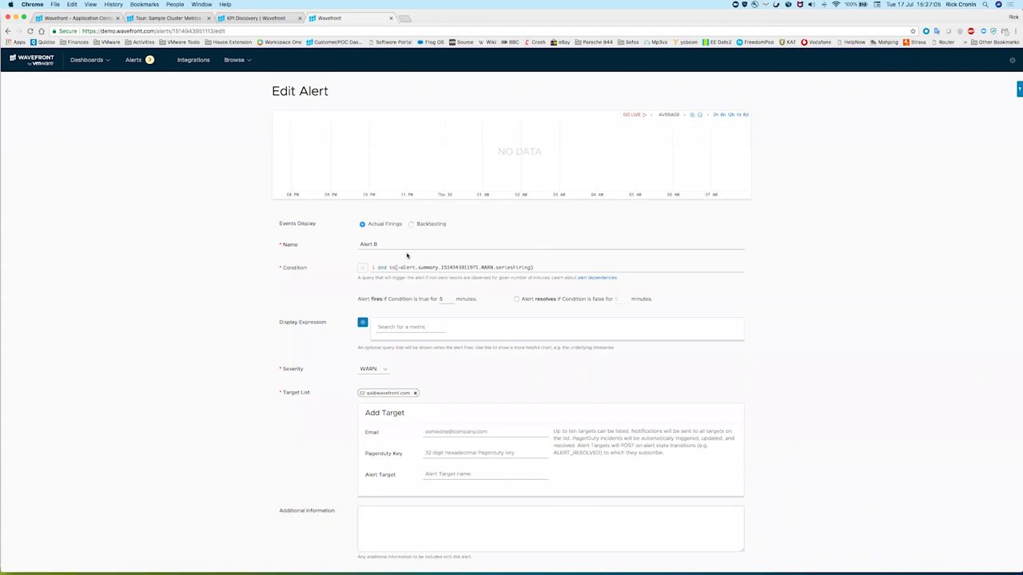
click(379, 369)
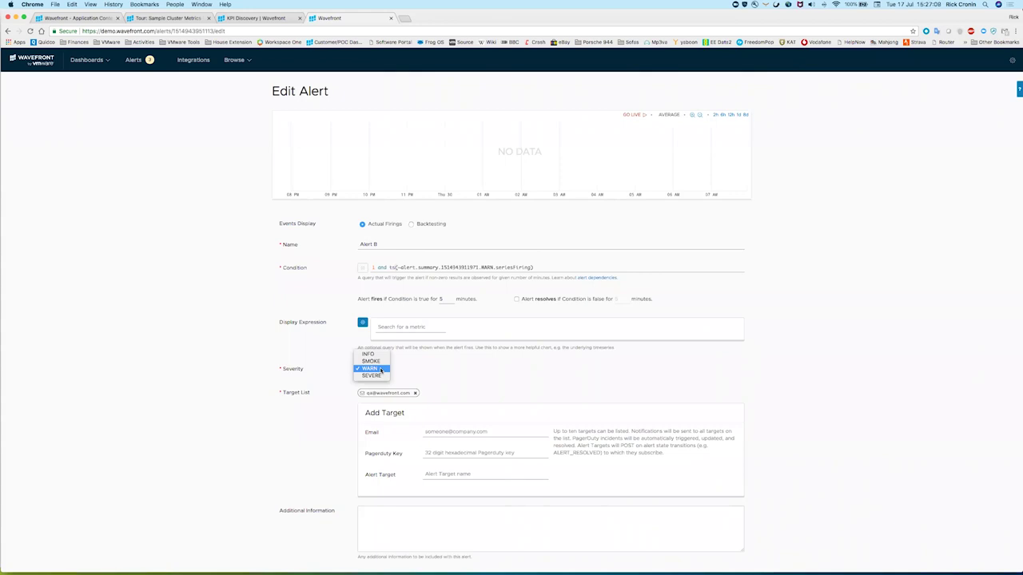
click(329, 460)
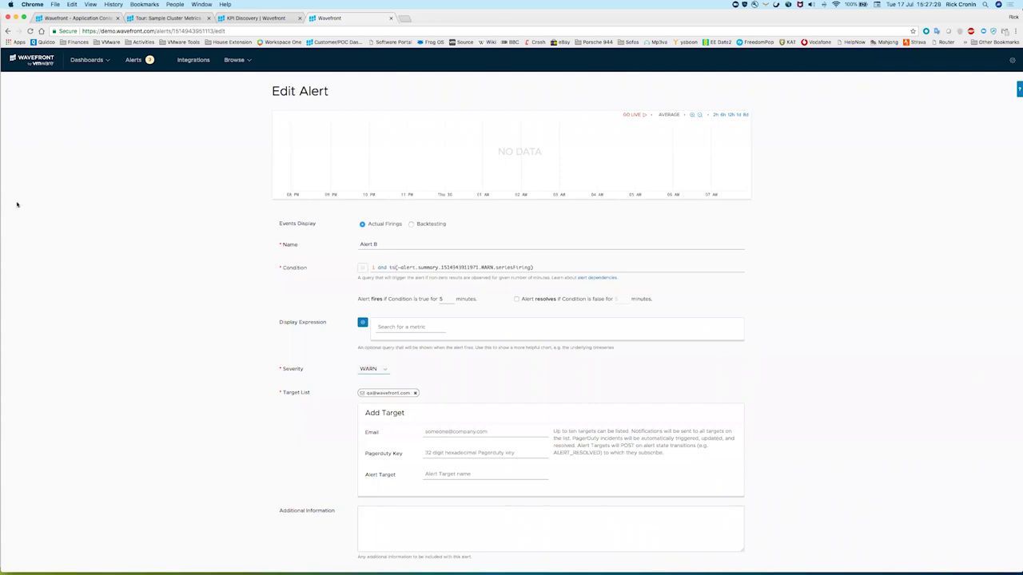
- Return to the first browser page and open the Integrations overview
click(77, 18)
click(186, 61)
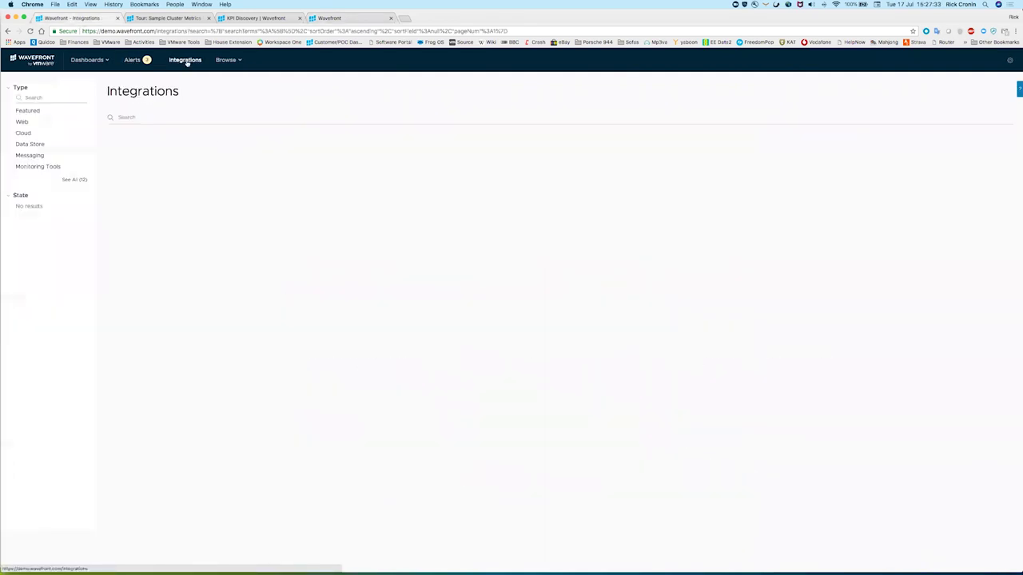